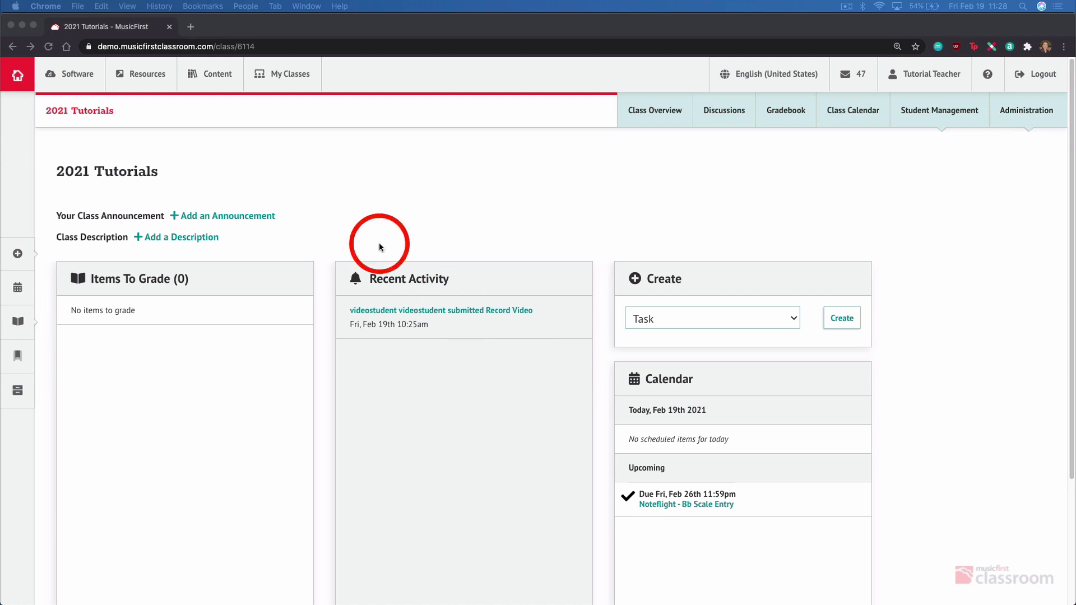
Show the class's music software apps list, which includes Soundtrap
click(84, 78)
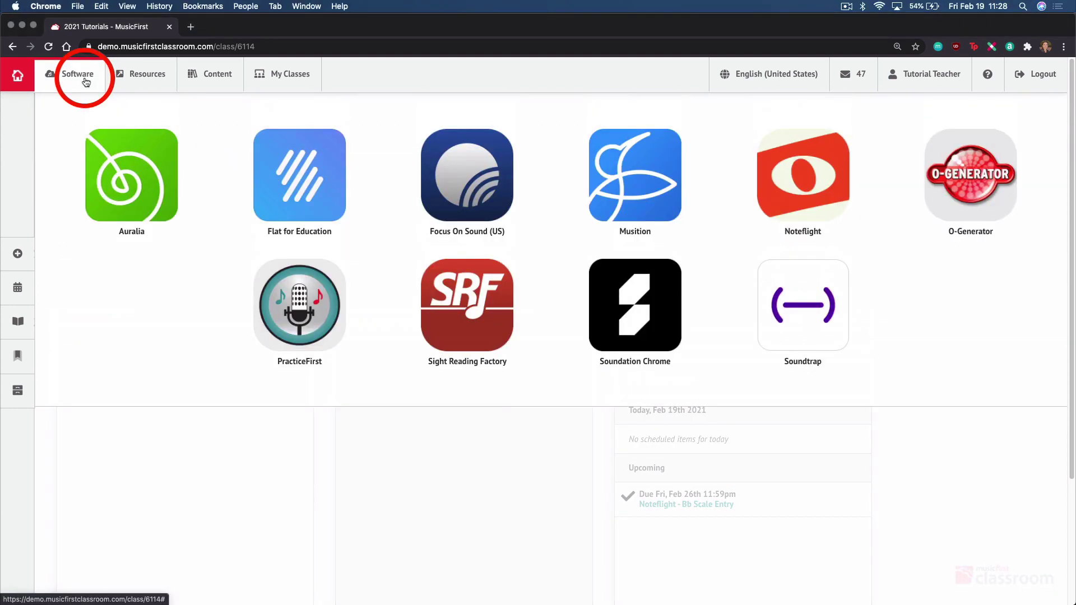
Launch Soundtrap from the software list and enter its studio
click(803, 329)
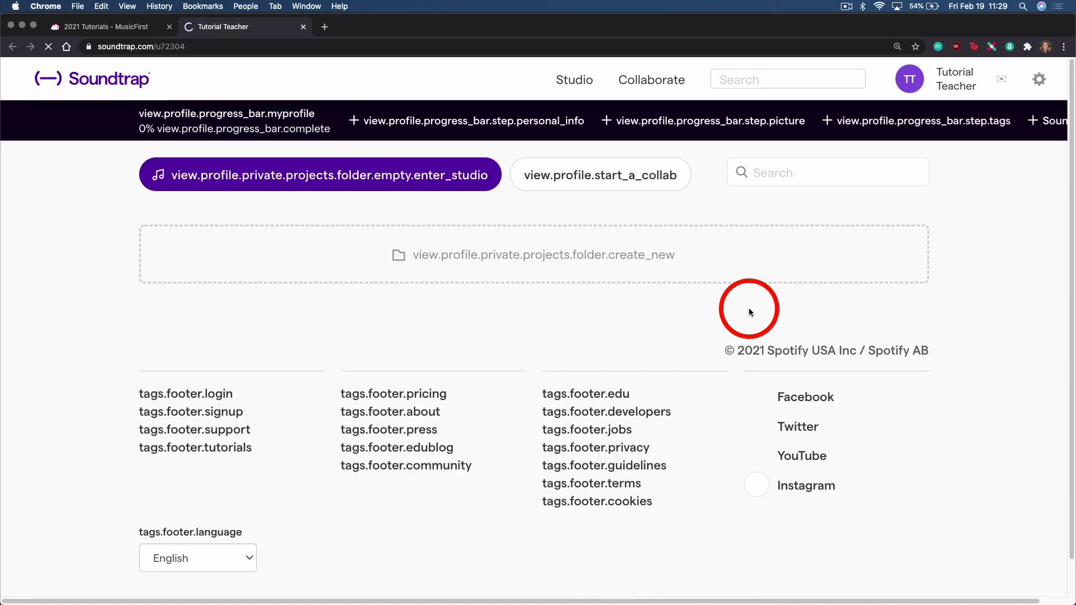
scroll(560, 320, down, 1)
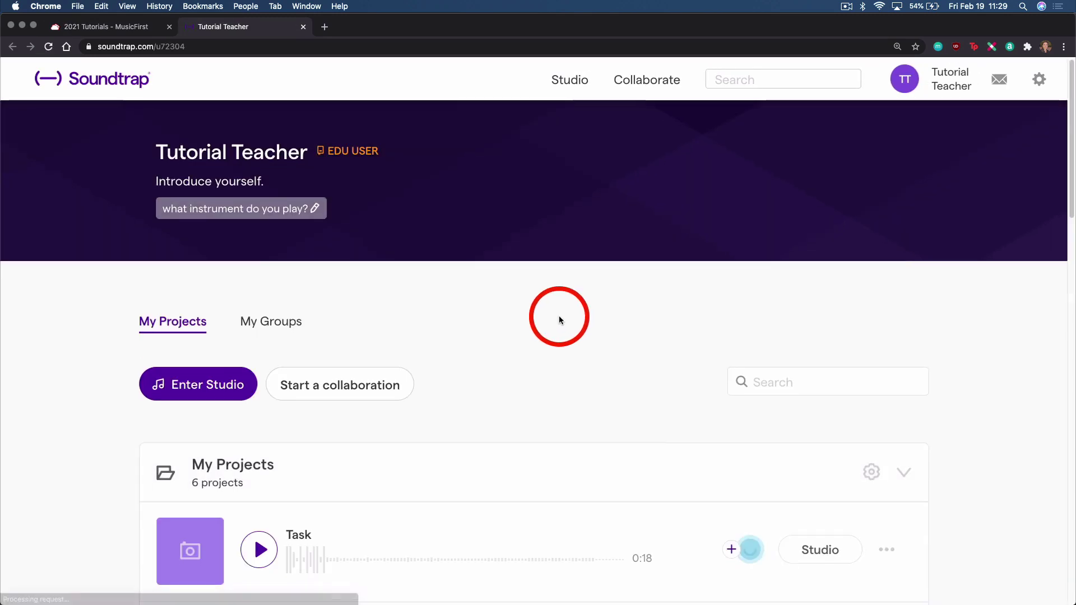
scroll(559, 319, down, 3)
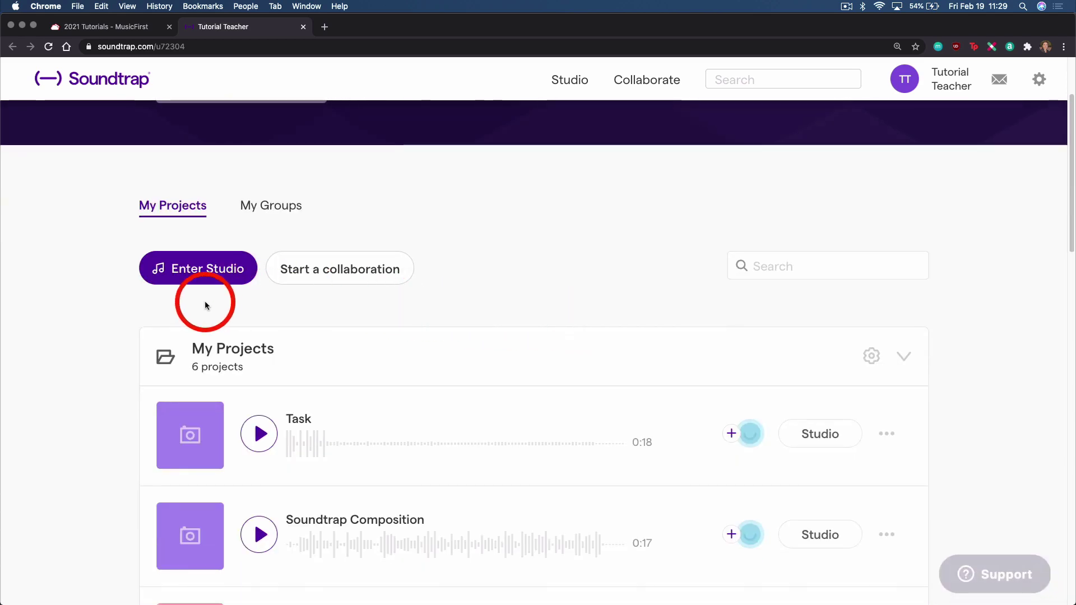
click(218, 282)
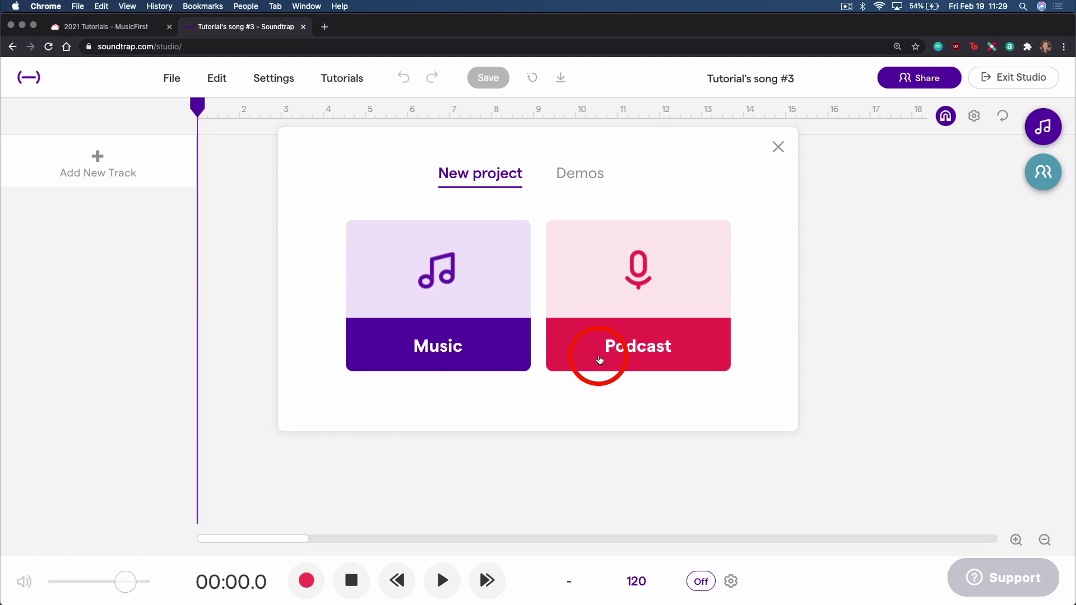
After a look at Demos, start a blank Music project and bring up new-track instruments
click(588, 178)
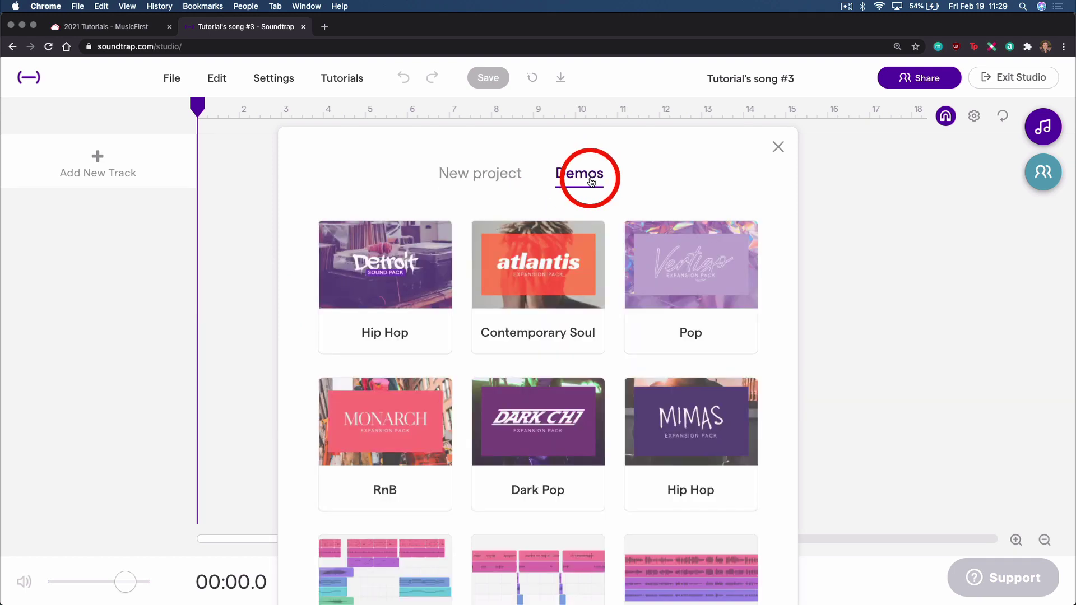
click(486, 178)
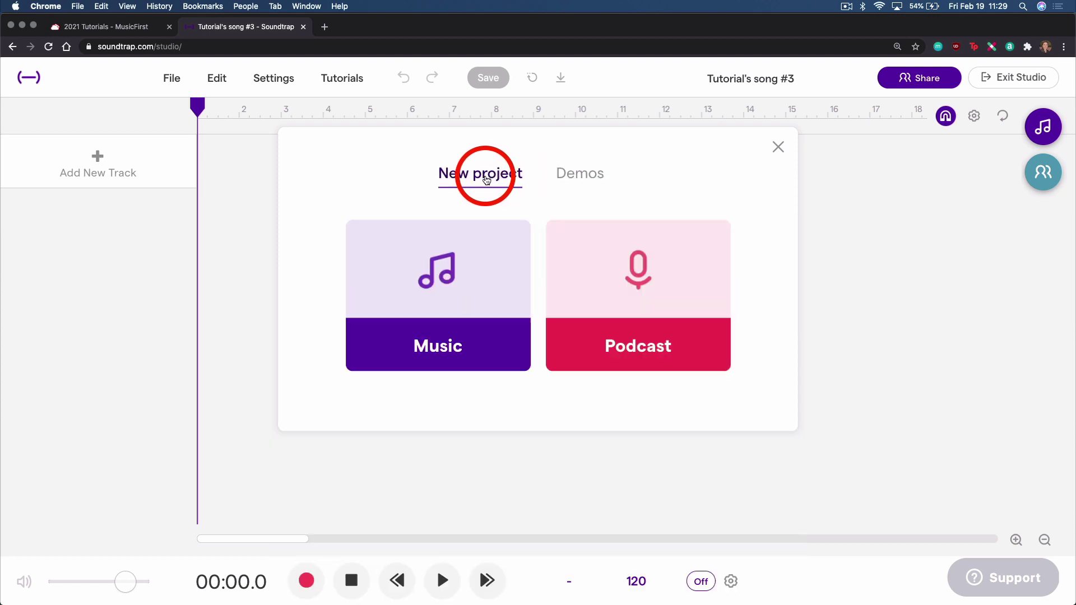
click(474, 258)
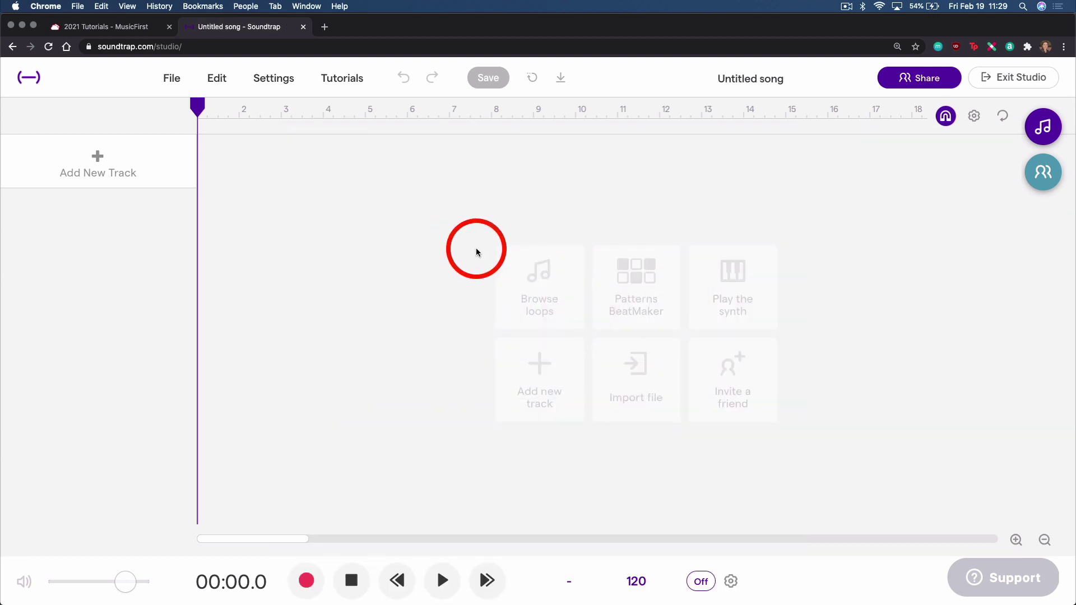
click(99, 165)
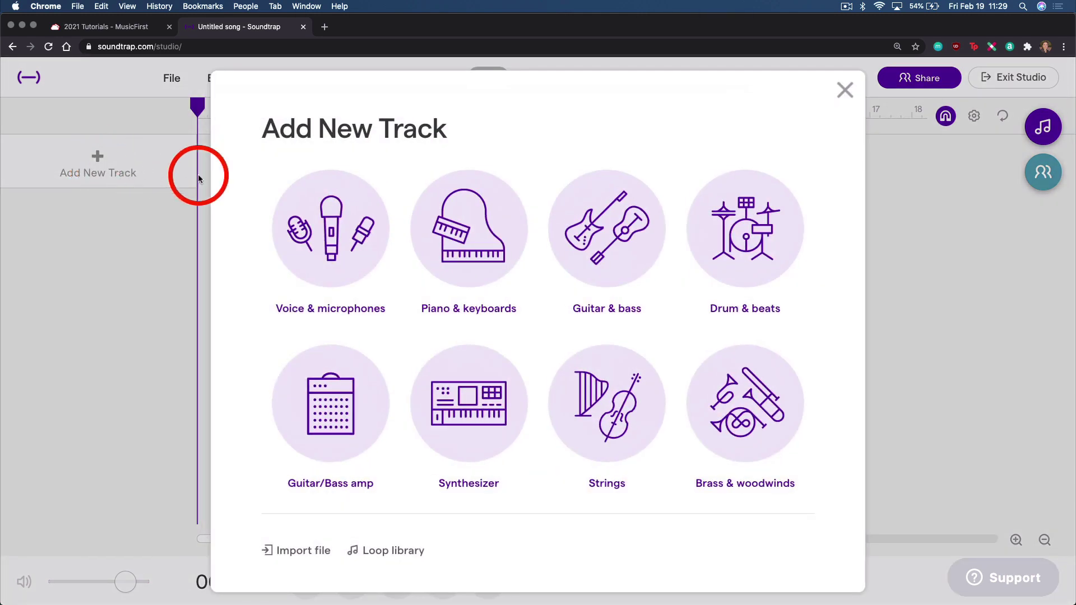
Add a Voice & microphones track and record a roughly 4-second voice clip
click(357, 226)
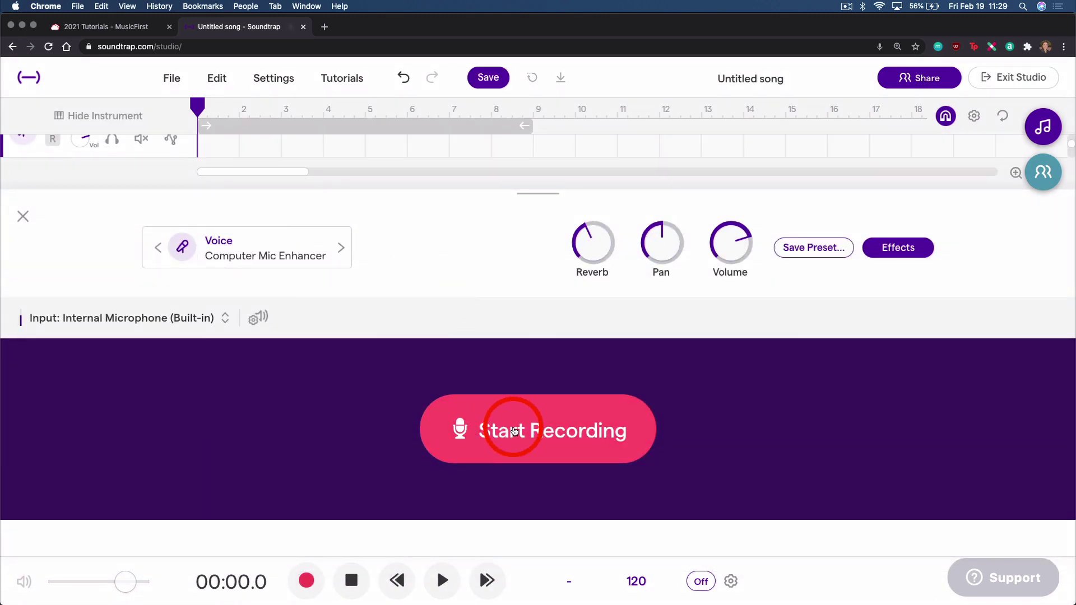
click(304, 580)
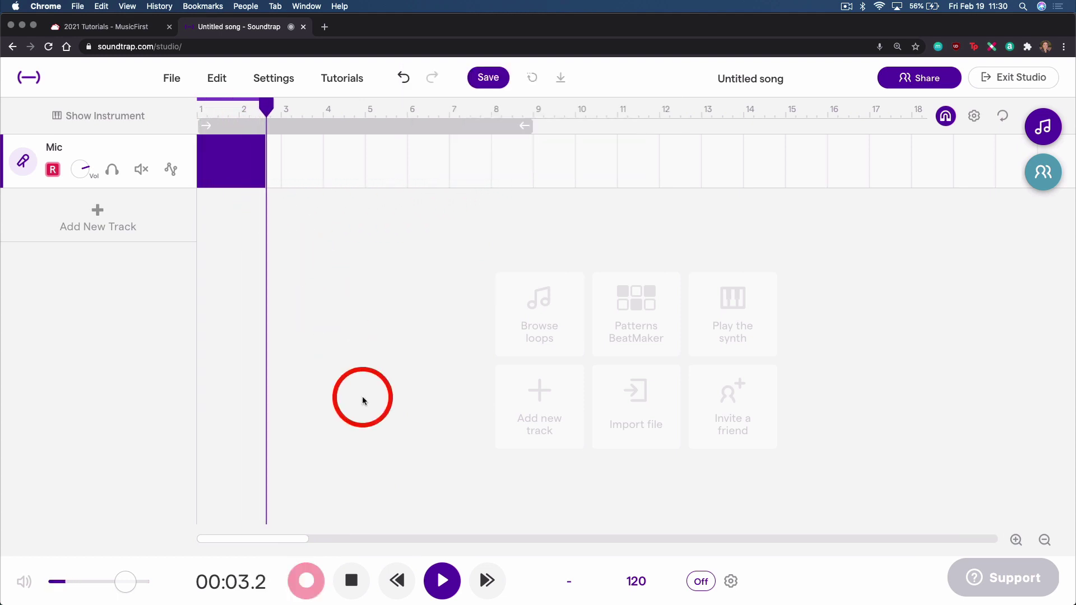
click(351, 580)
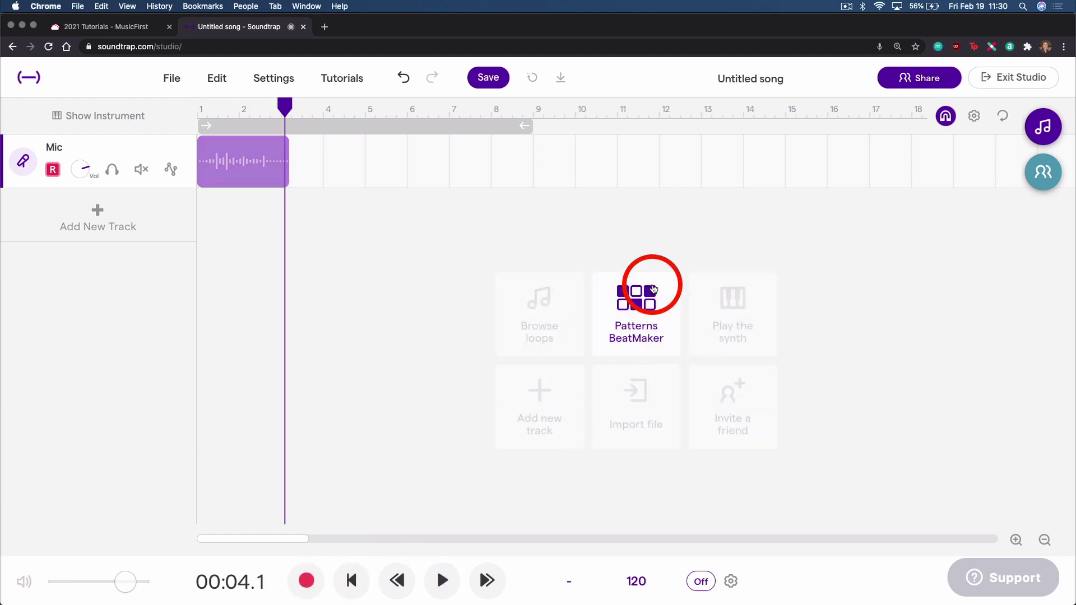
In Patterns BeatMaker, set kick steps 1 and 8, snare 2–5 and 7, and hihat 5
click(647, 286)
click(170, 412)
click(209, 438)
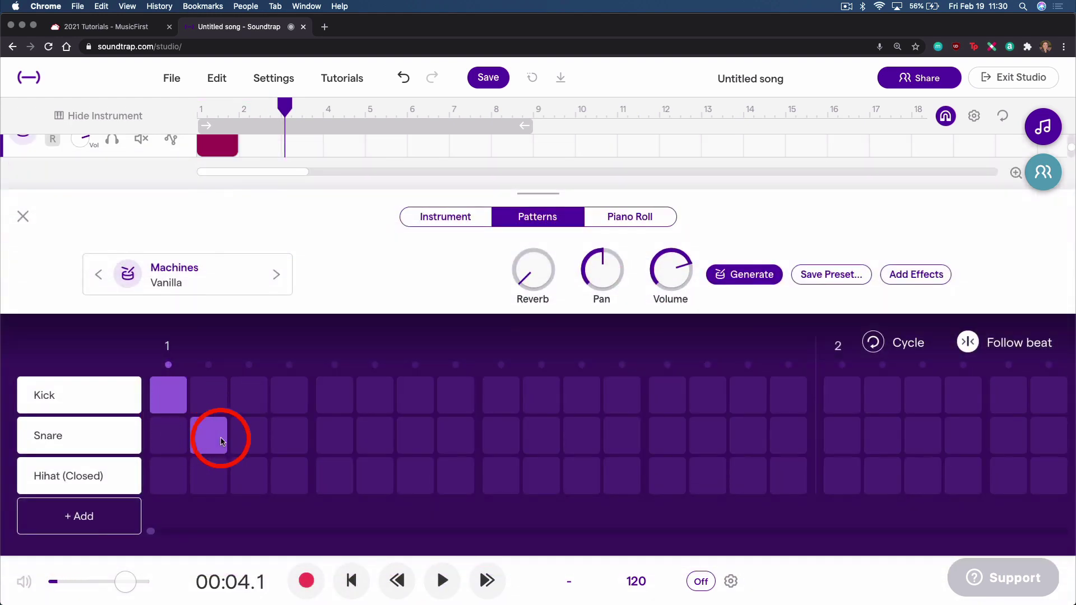
click(250, 438)
click(289, 438)
click(331, 438)
click(334, 476)
click(415, 438)
click(455, 395)
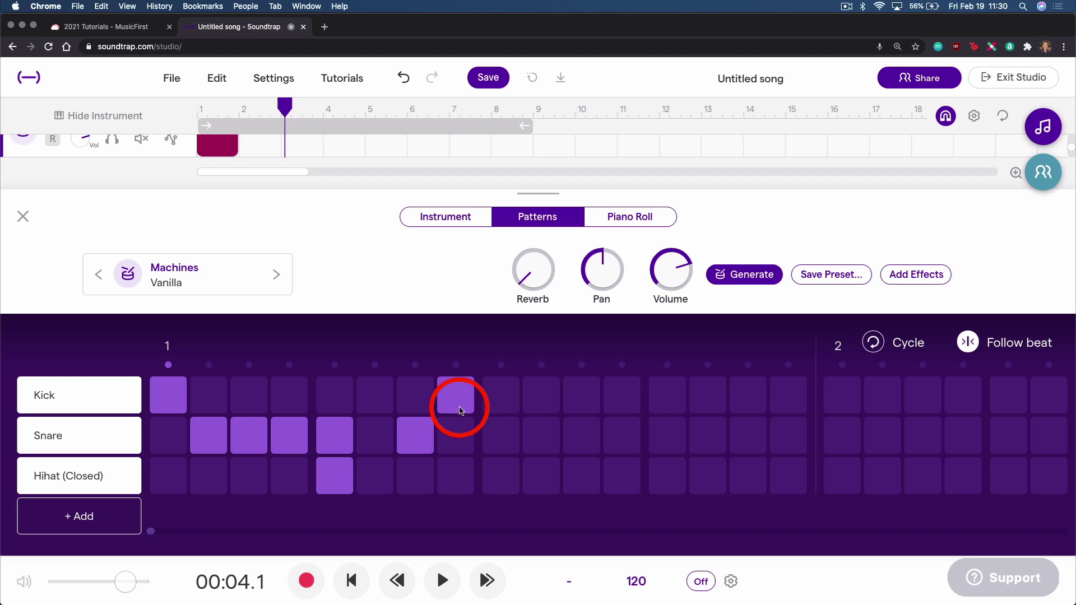
Finish the beat with snare 10, 11, 13, 14, kick 15–16 and hihat 12 and 16
click(541, 436)
click(582, 436)
click(622, 476)
click(667, 435)
click(721, 433)
click(747, 395)
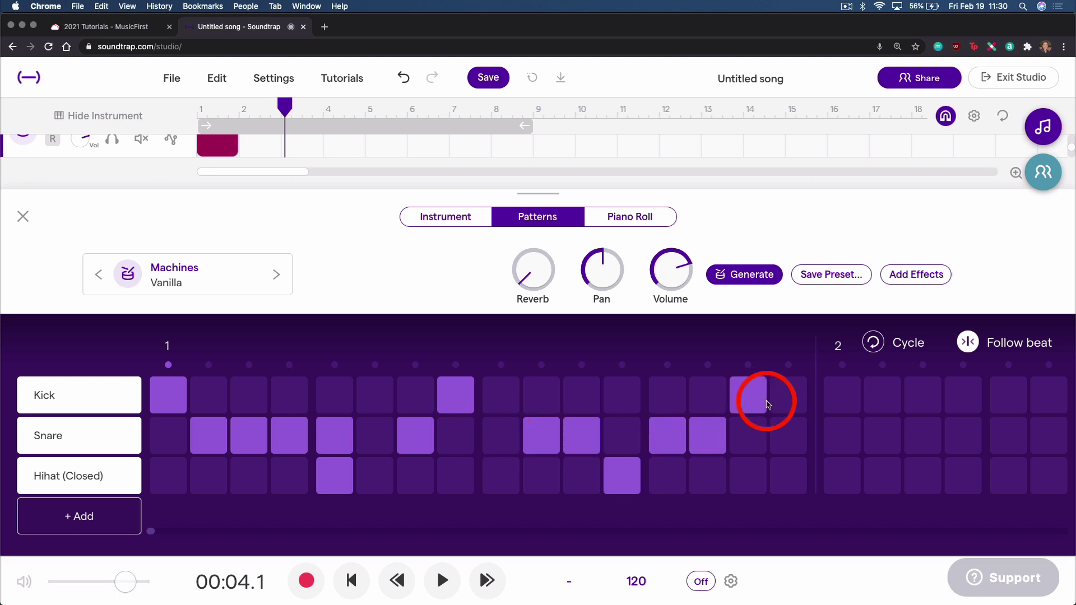
click(787, 394)
click(788, 475)
click(23, 216)
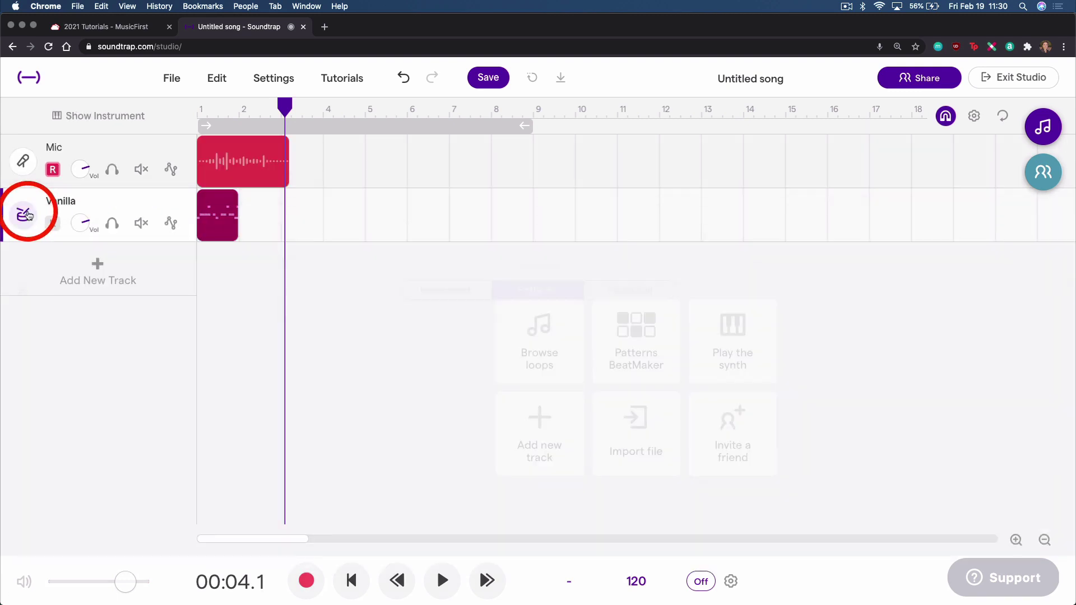
click(936, 215)
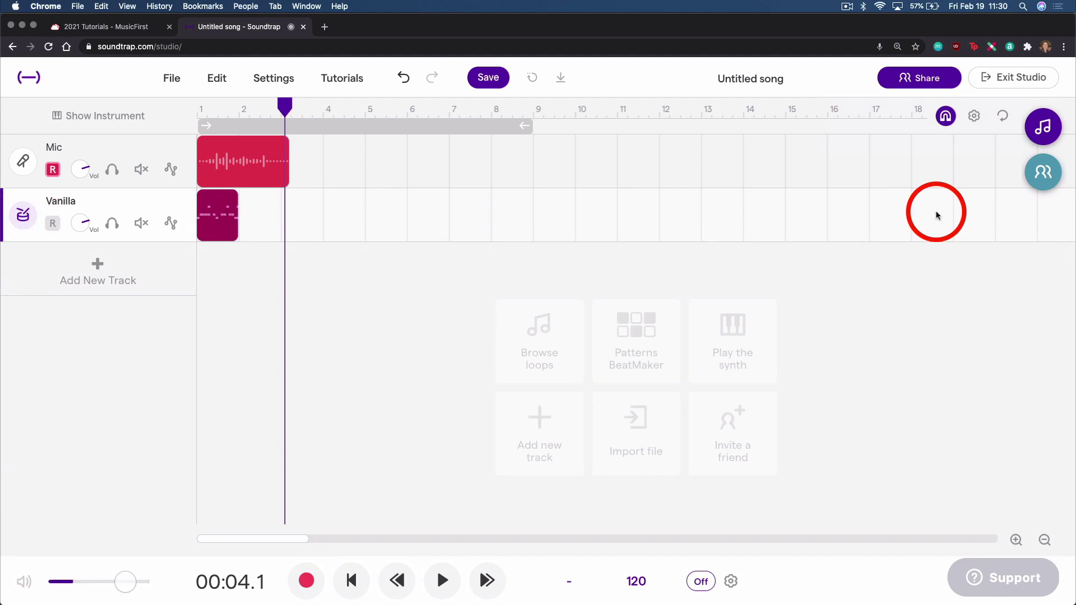
Add the Anthem loops Astrology Pad 1 and Phat Brass 2 as new tracks
click(1041, 129)
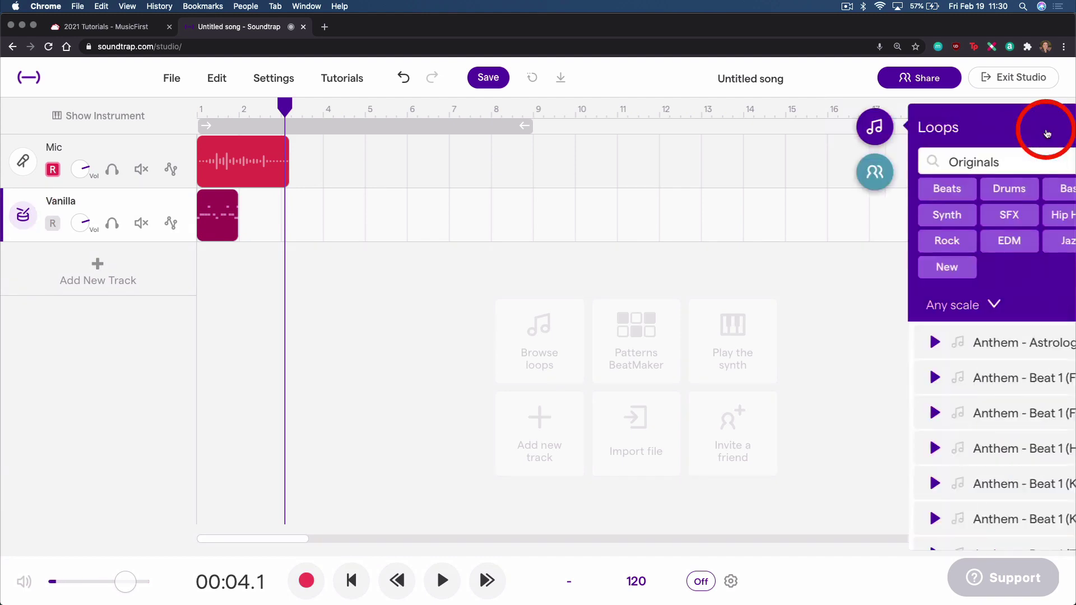
click(977, 351)
drag(977, 352, 202, 274)
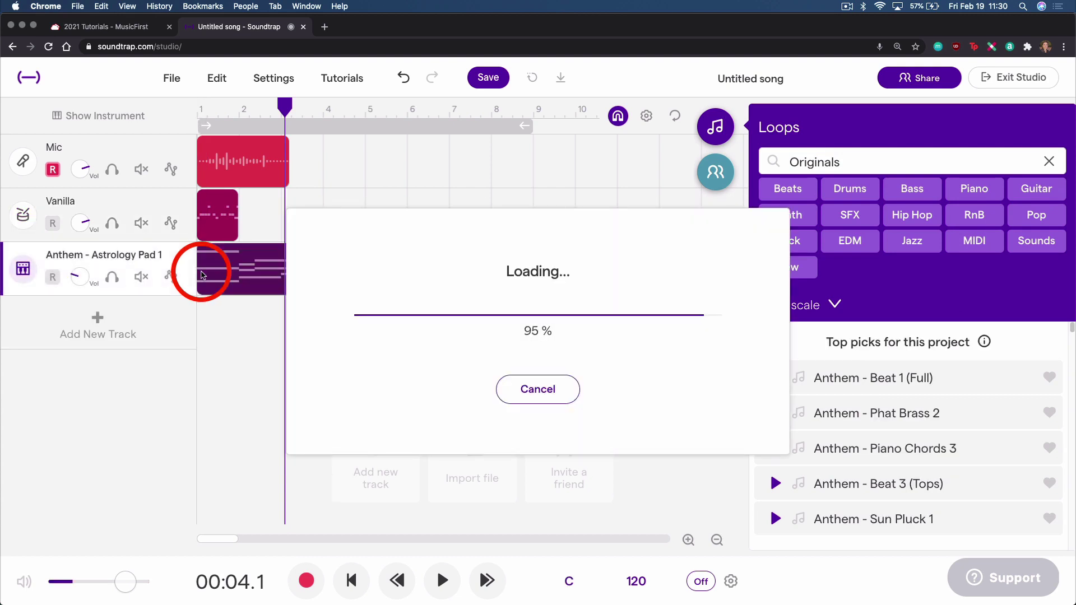
double_click(991, 425)
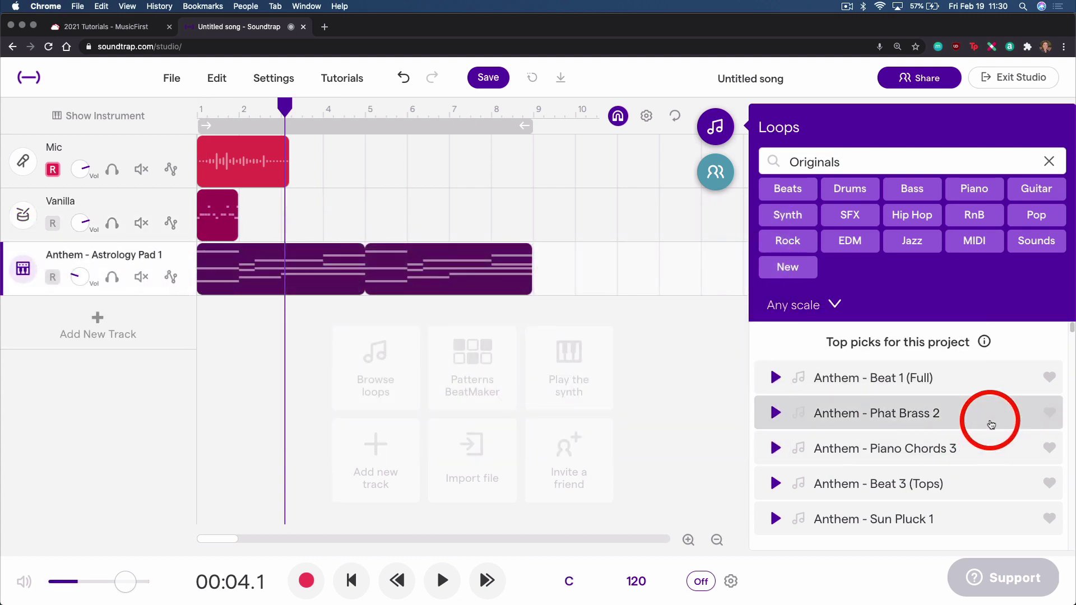
Hide the loop library and save the song as a project
click(343, 337)
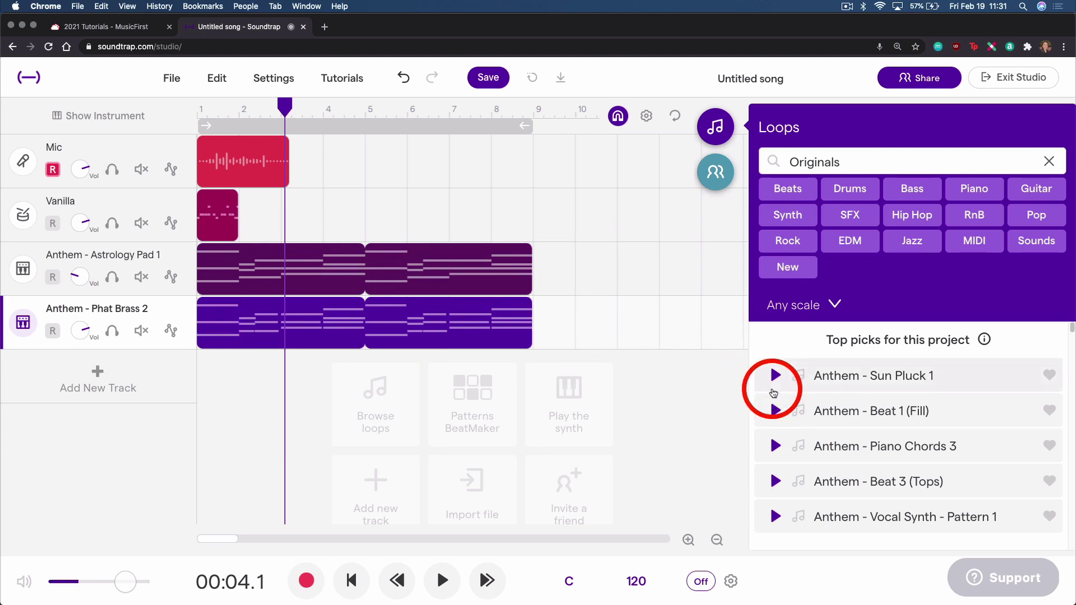
scroll(773, 409, down, 1)
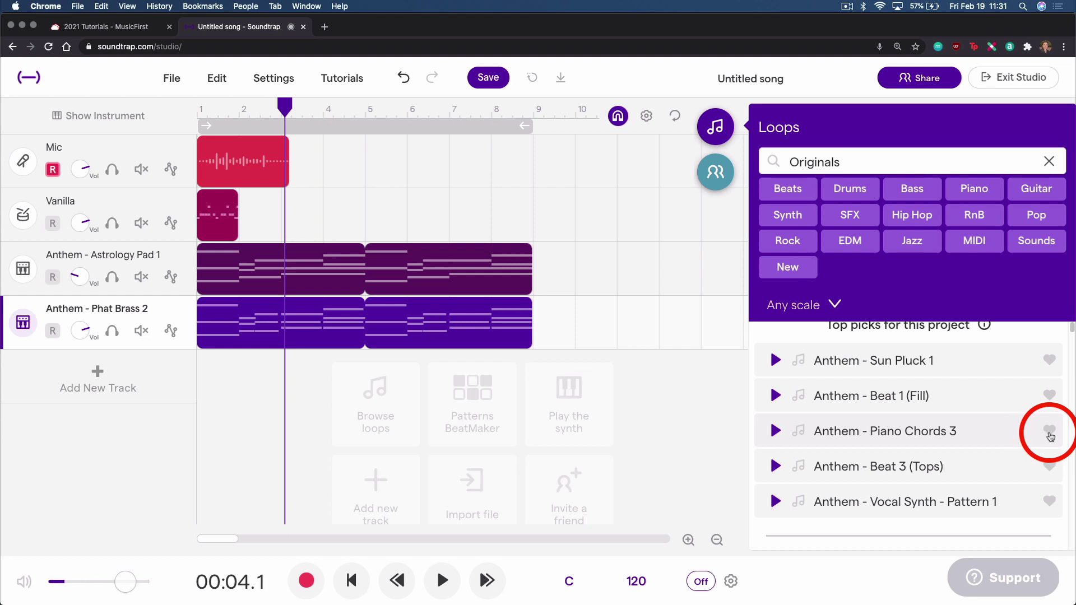
click(715, 126)
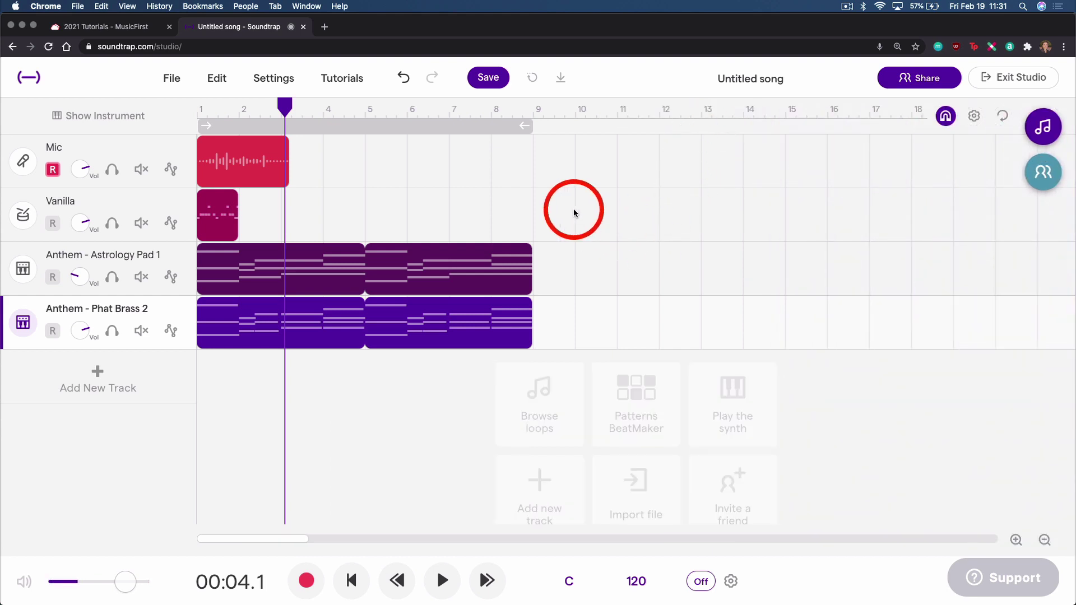
click(492, 79)
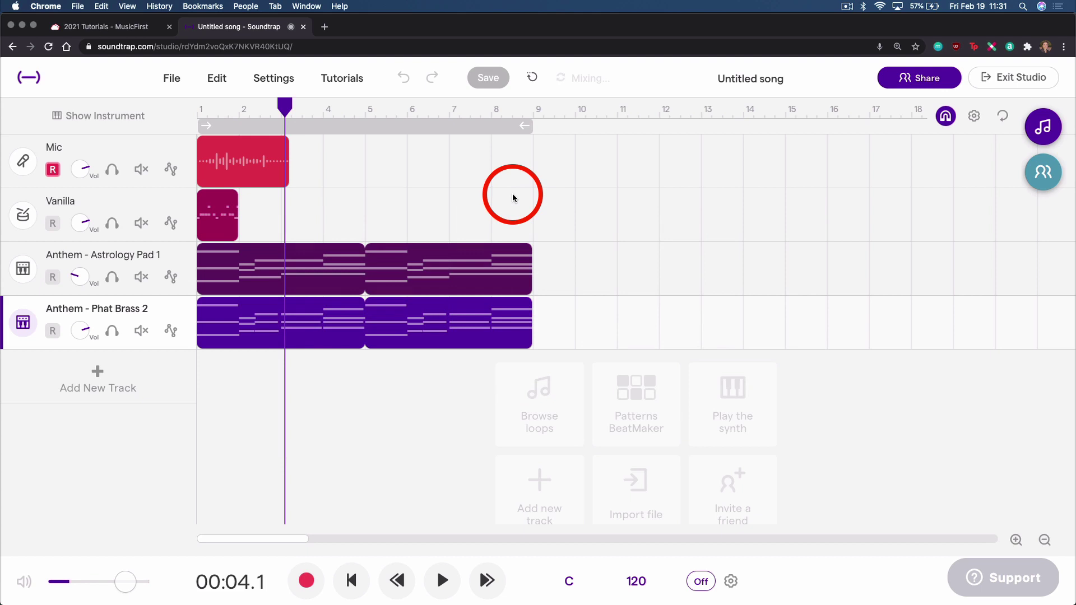
Close the Soundtrap tab and start a new Task from the sidebar Create flyout
click(303, 26)
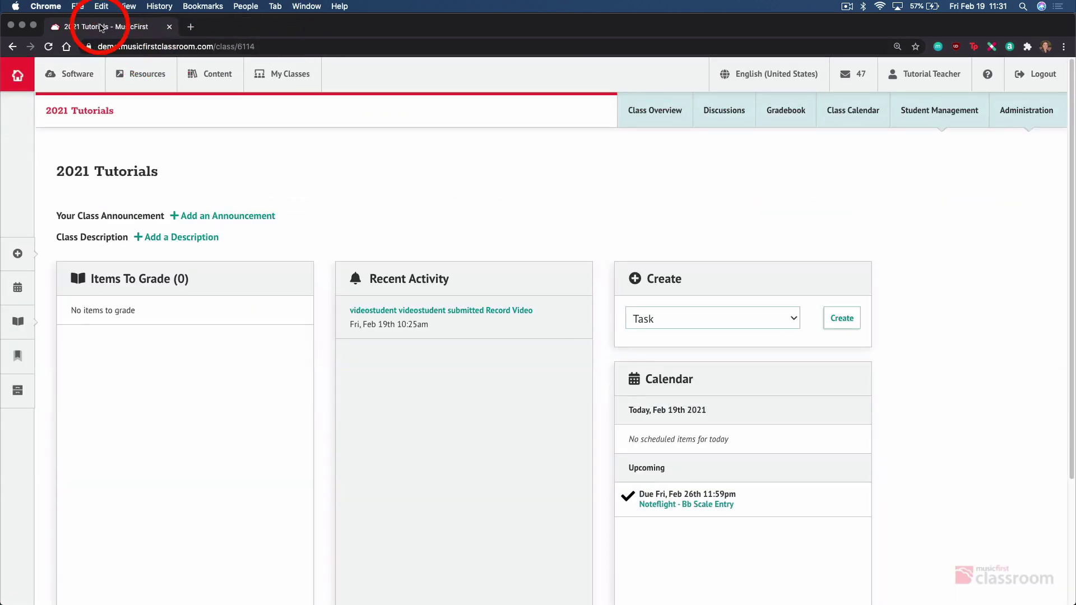
mouse_move(16, 256)
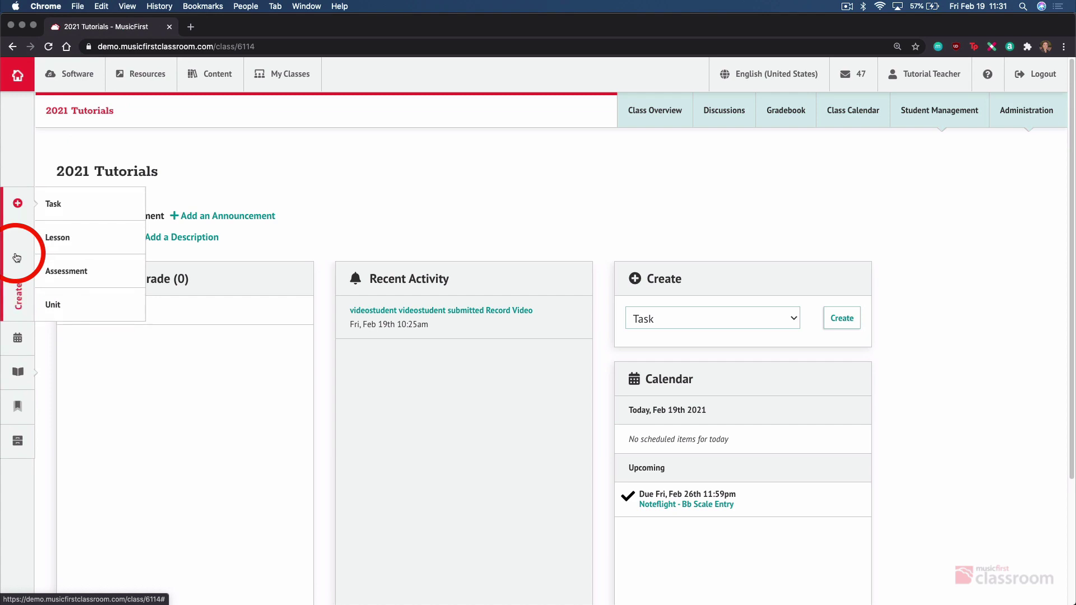
click(62, 207)
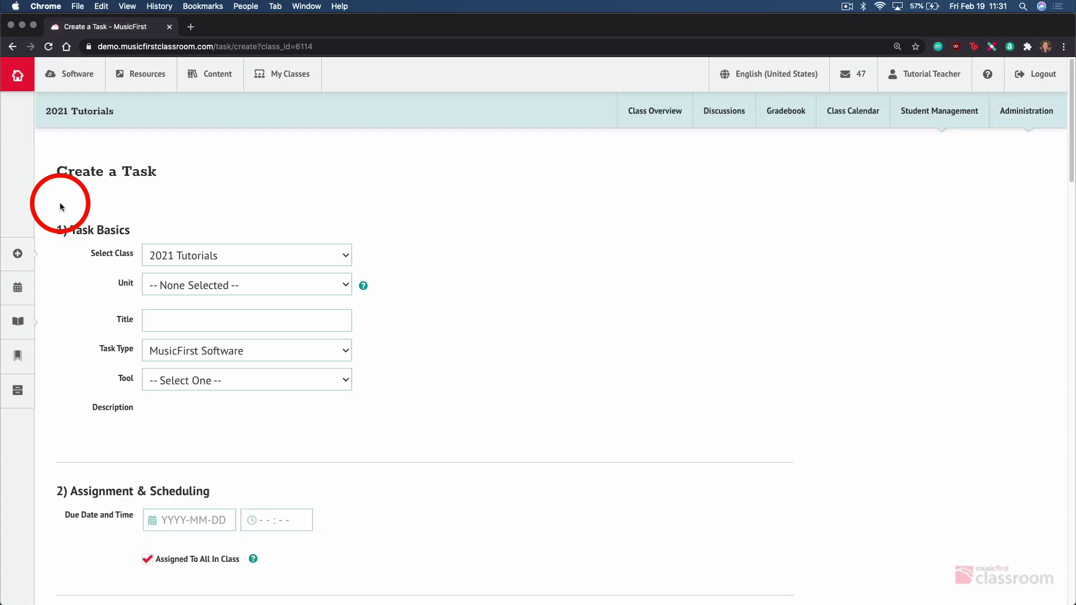
Keep 2021 Tutorials as the class and title the task 'Soundtrap Composition'
click(245, 262)
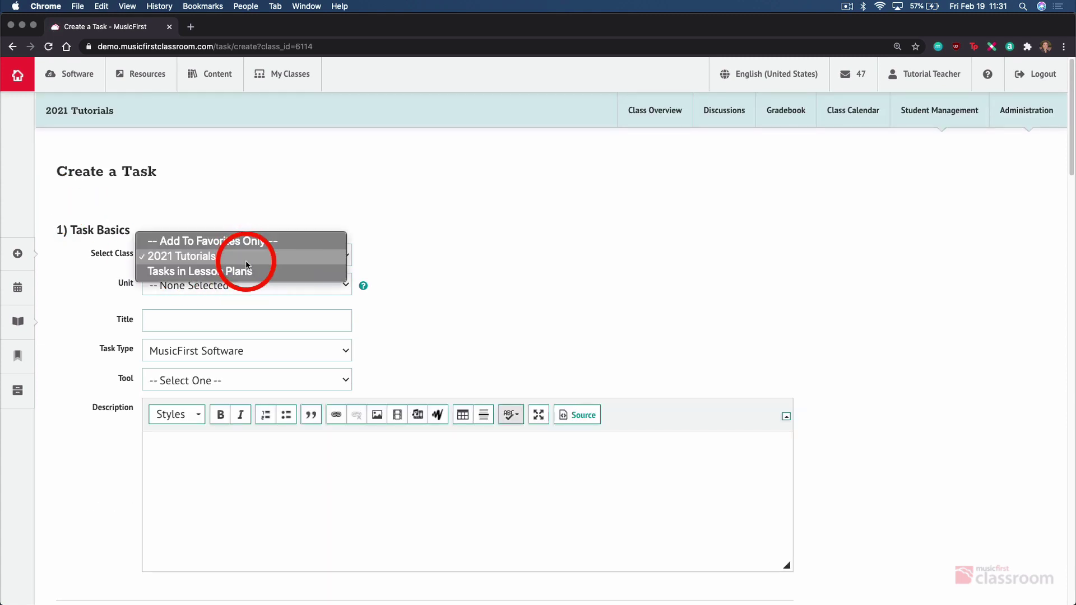
click(251, 287)
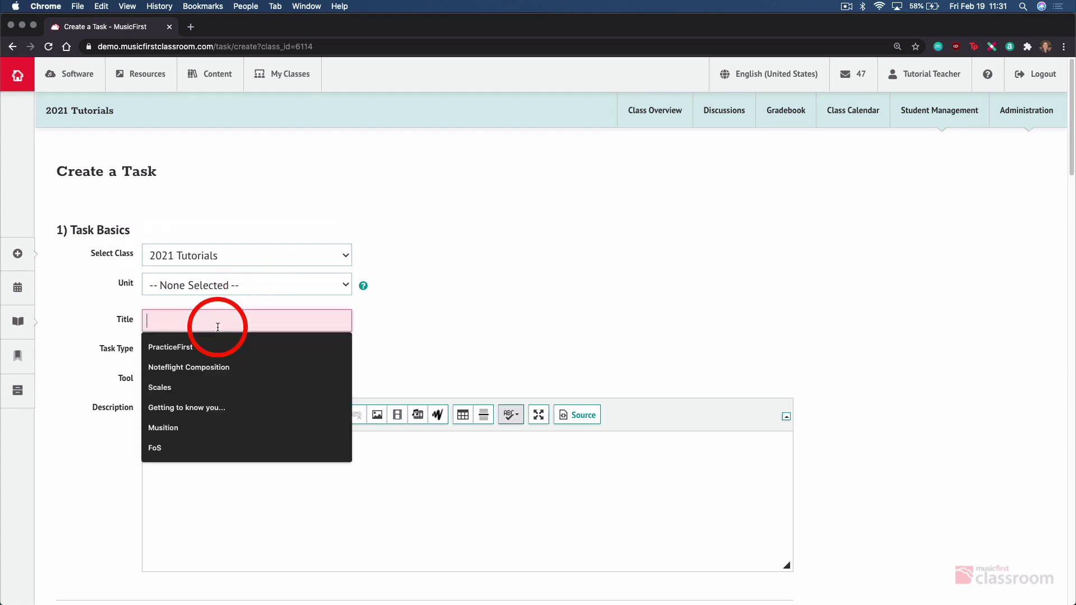
click(218, 321)
text(S)
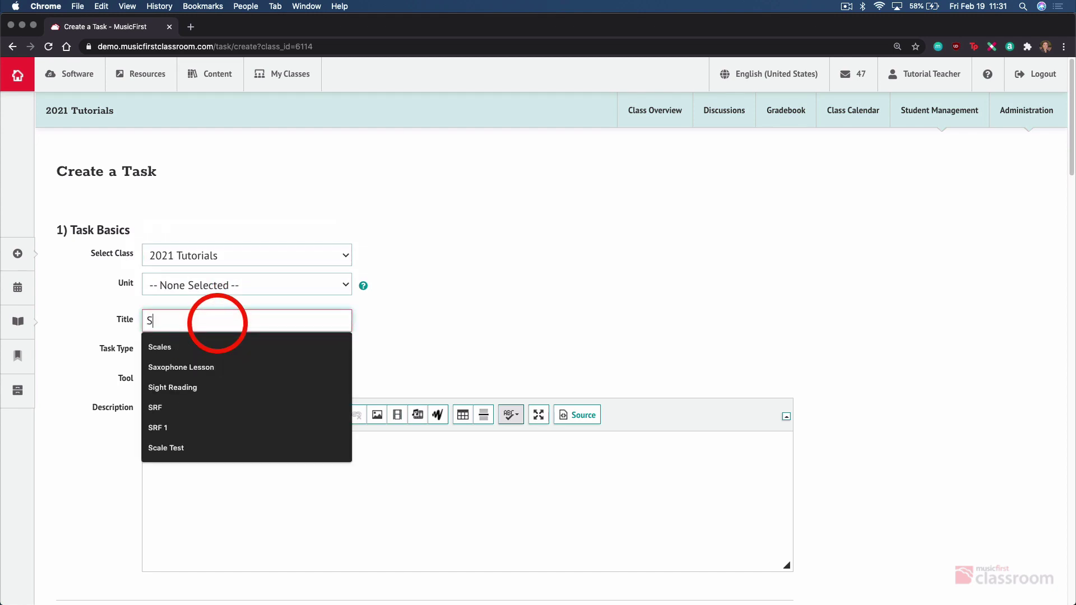
text(oundtrap Comp)
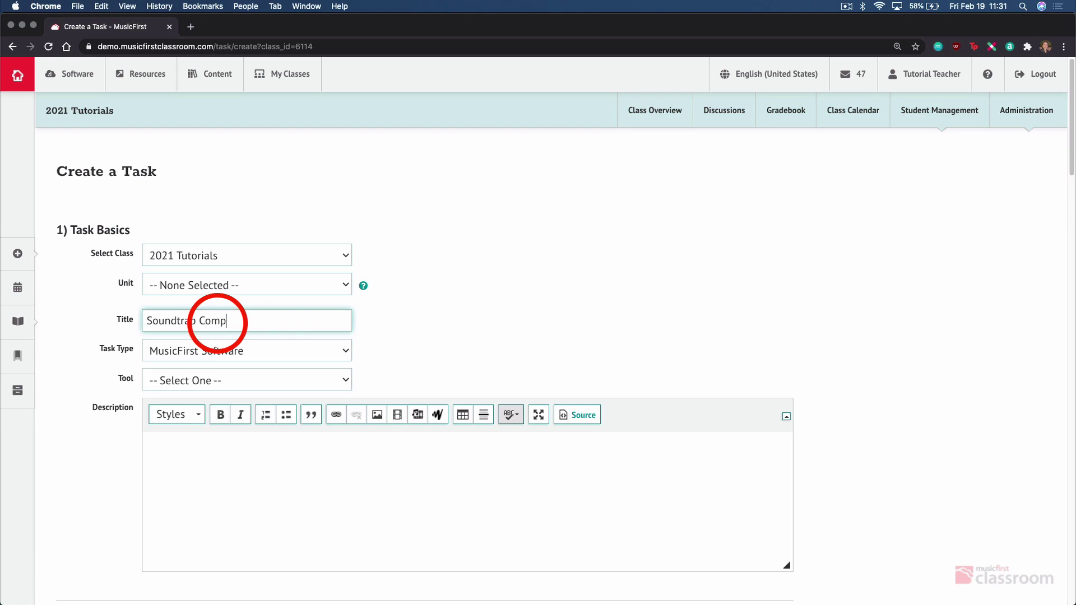
text(osition)
click(375, 333)
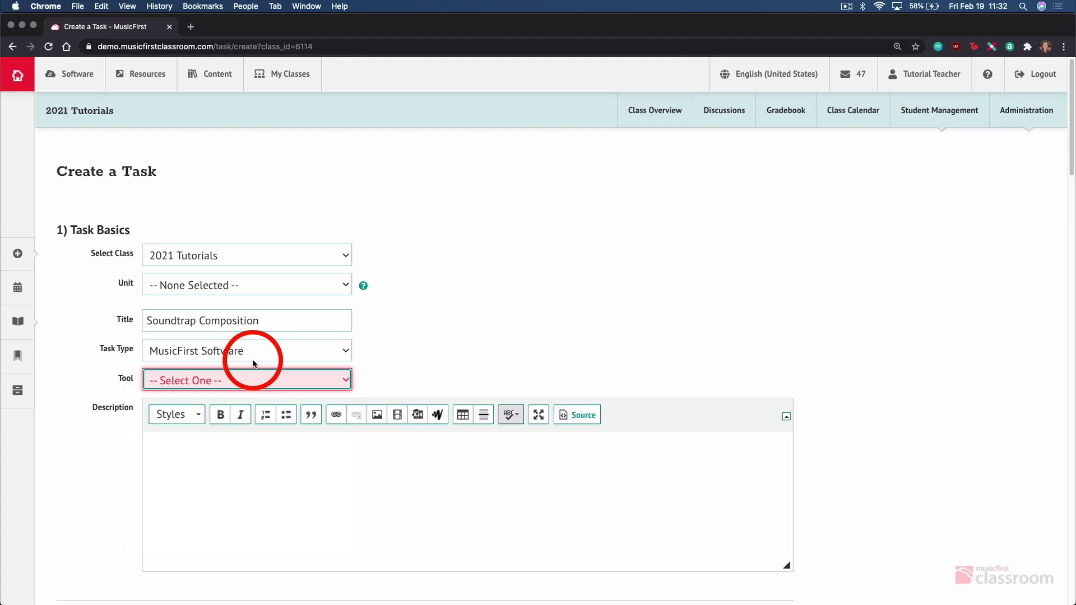
Set the task's Tool to Soundtrap
click(277, 378)
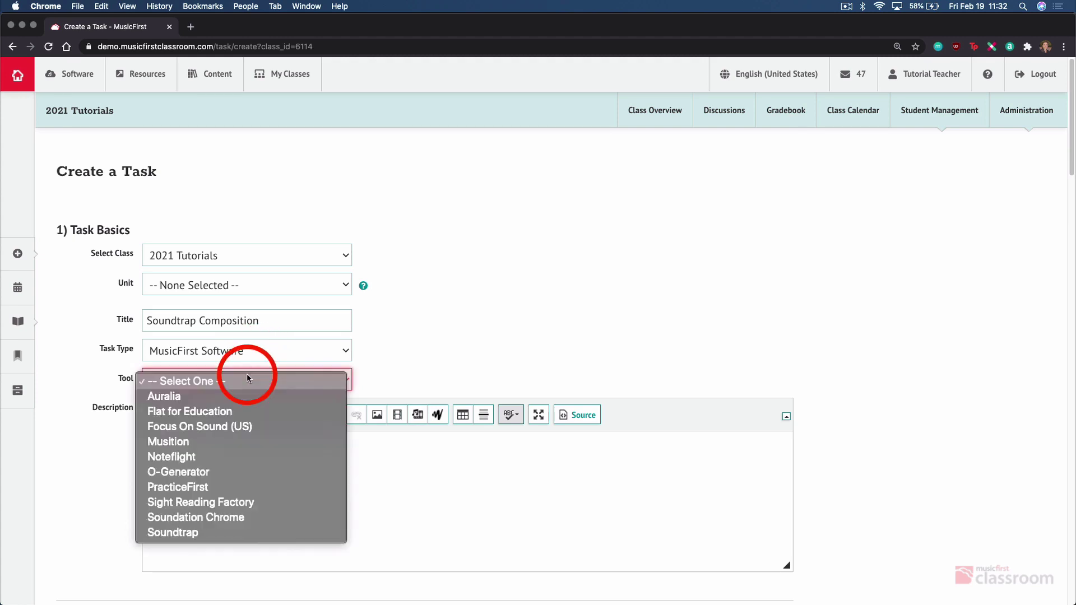
click(225, 532)
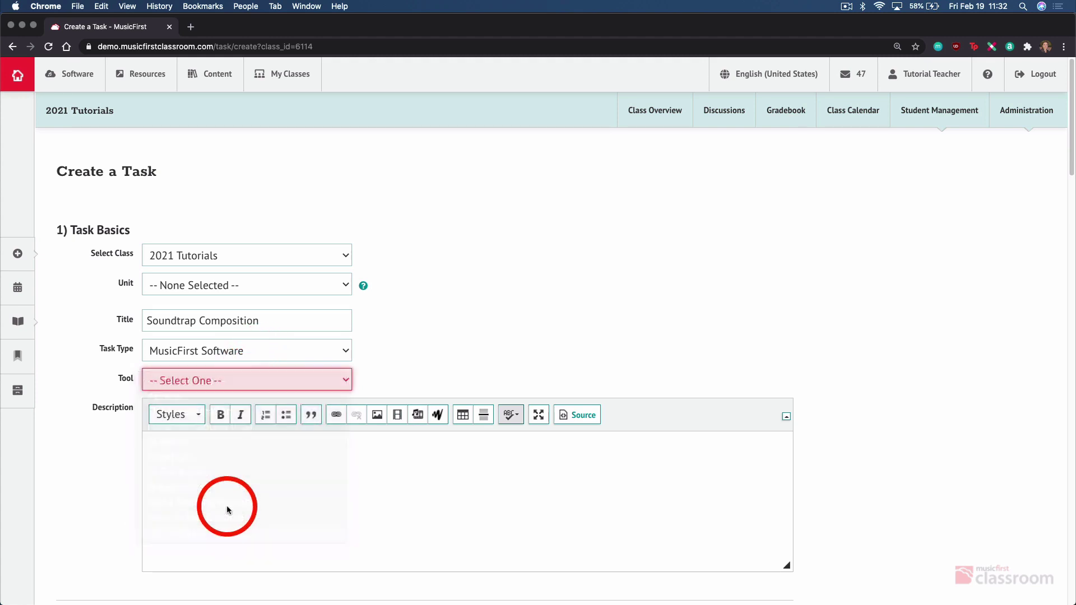
click(227, 506)
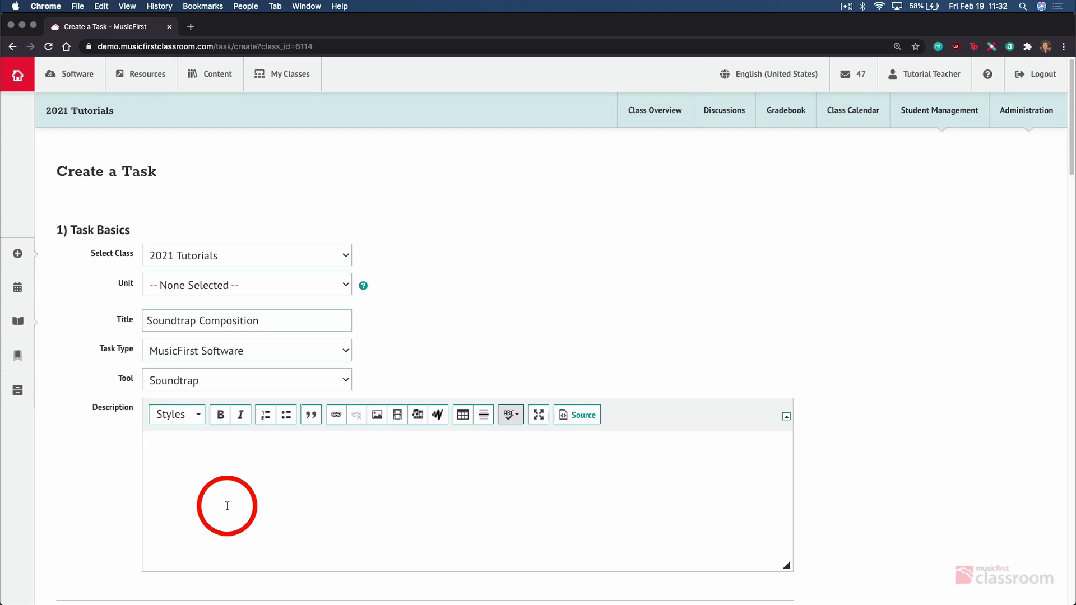
Enter 'Directions go here' as the description and set the due date to February 27
text(Directions go here!)
scroll(240, 499, down, 7)
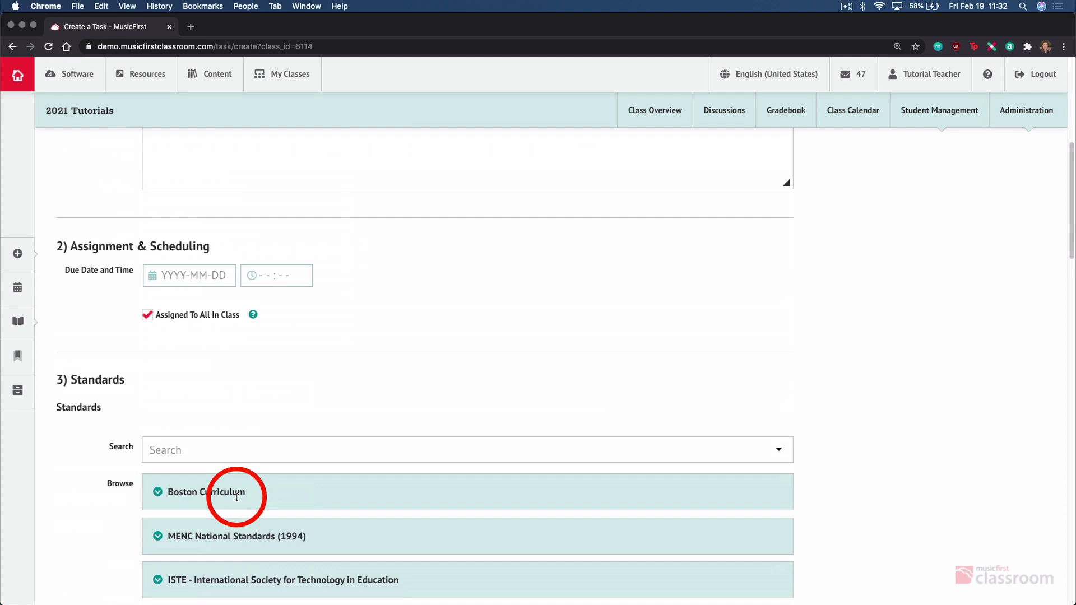
click(210, 277)
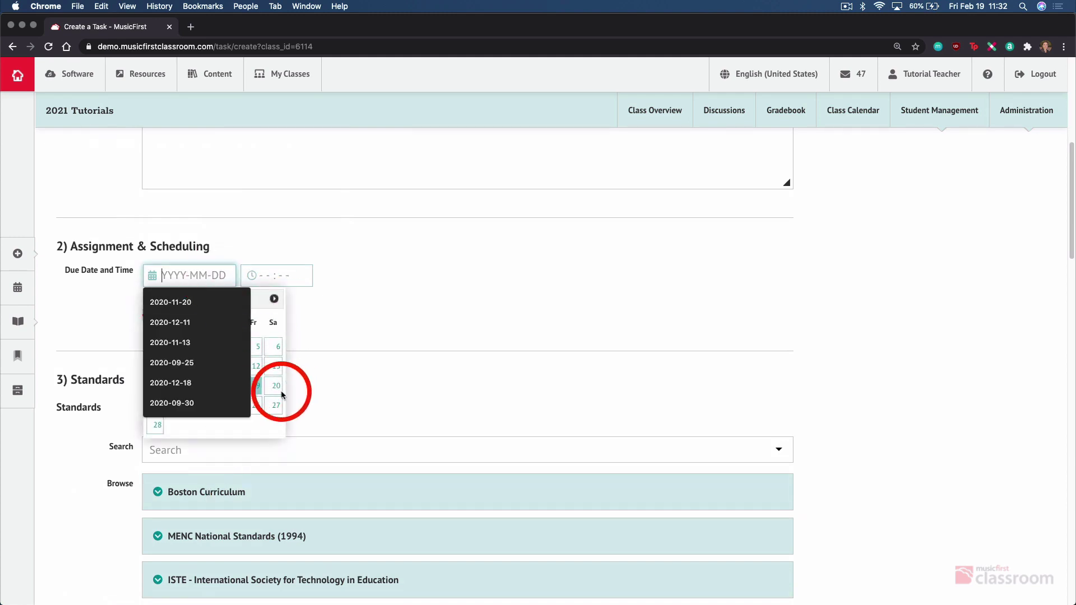
click(274, 409)
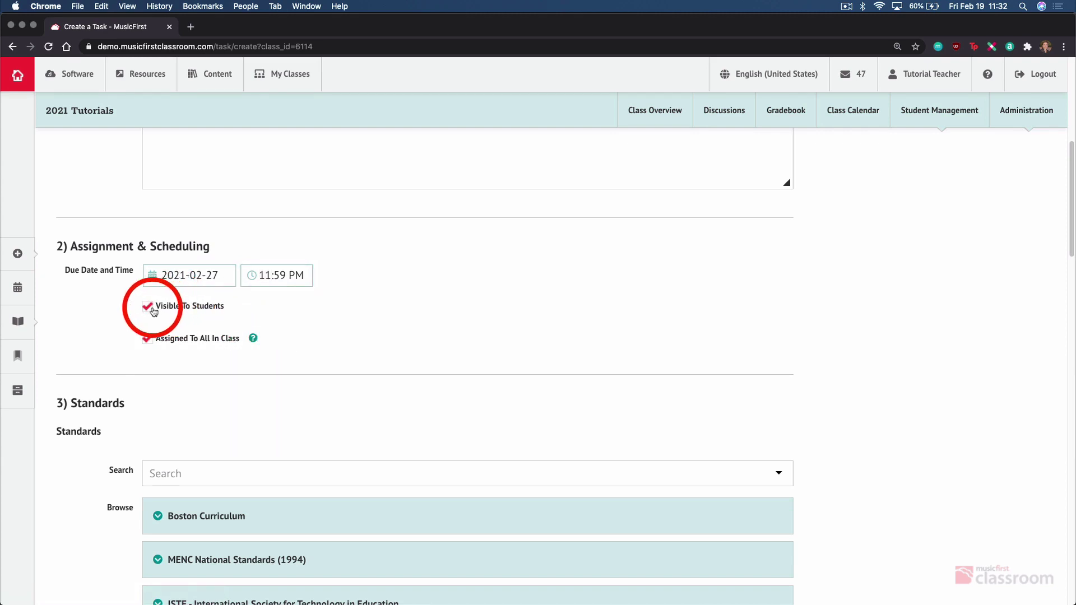
Keep the task visible to students and assigned to everyone in the class
click(152, 311)
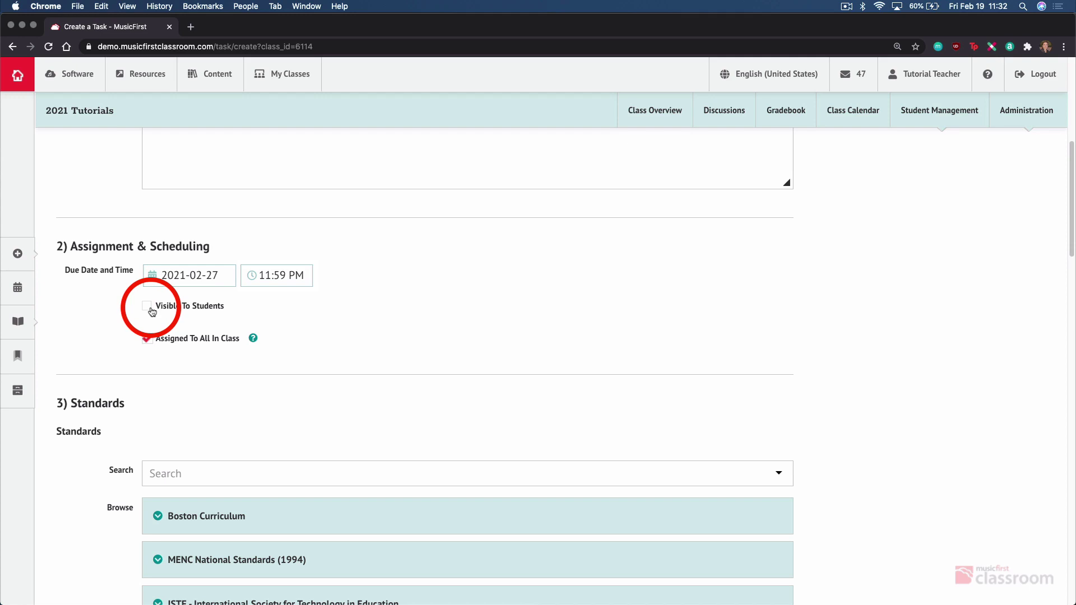
click(152, 312)
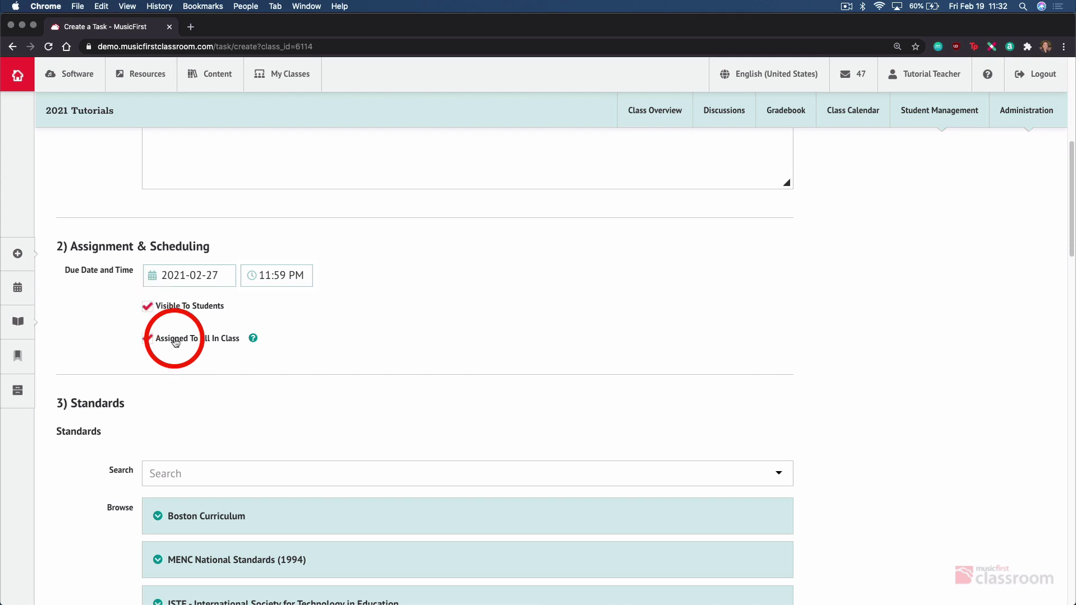
click(176, 343)
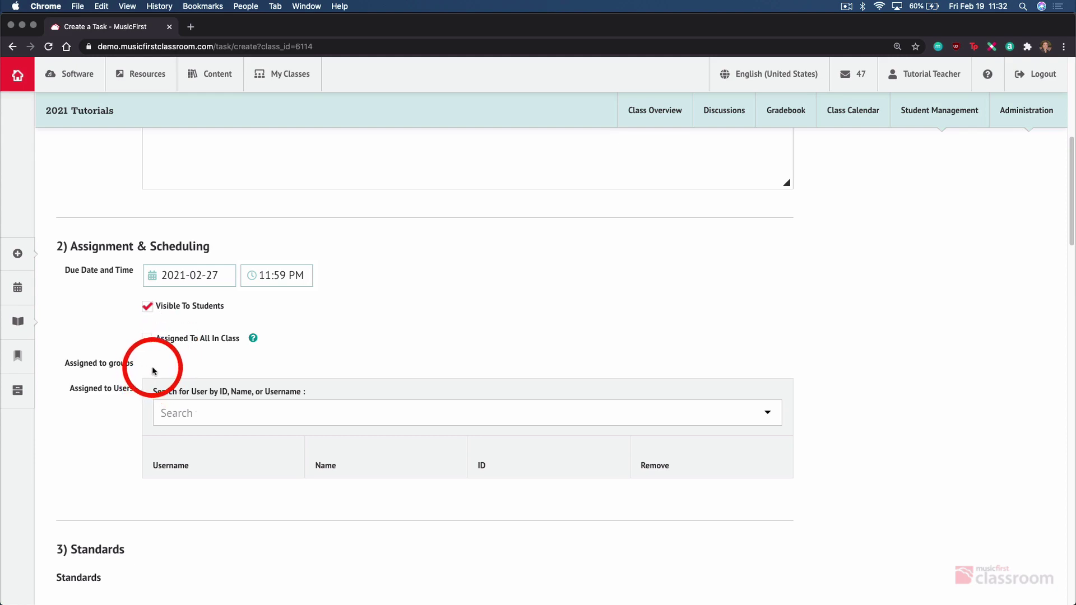
click(199, 414)
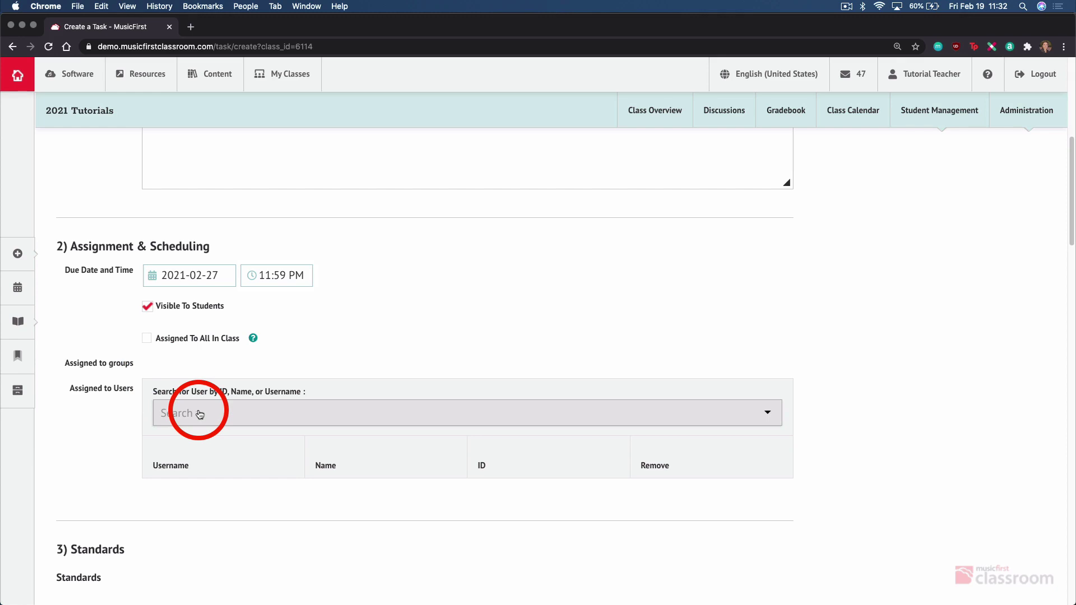
click(199, 338)
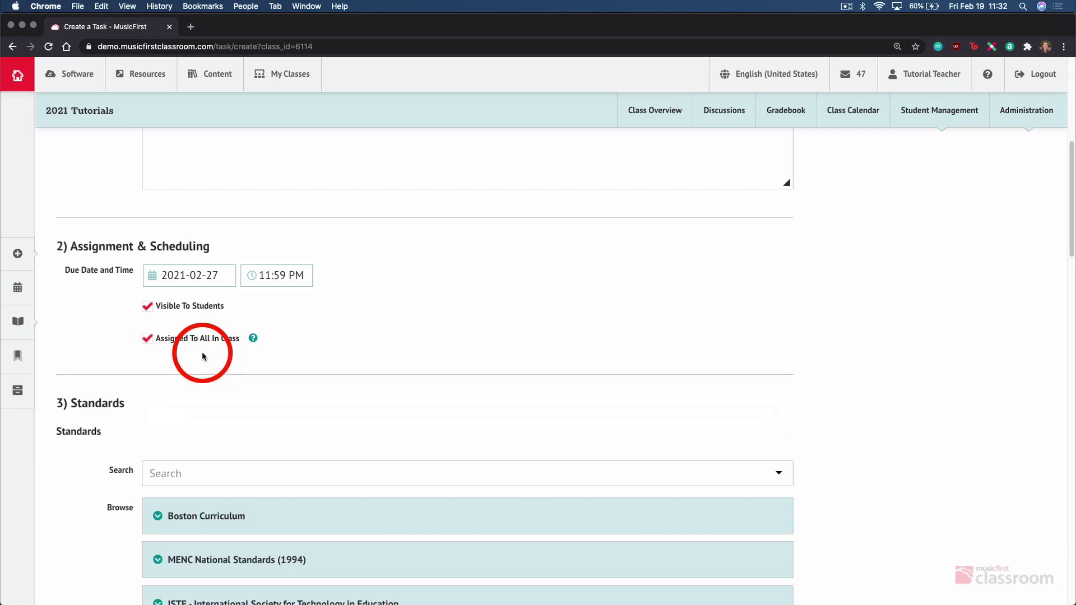
Add the task to the gradebook with Max Points of 10
scroll(207, 417, down, 5)
scroll(206, 416, down, 9)
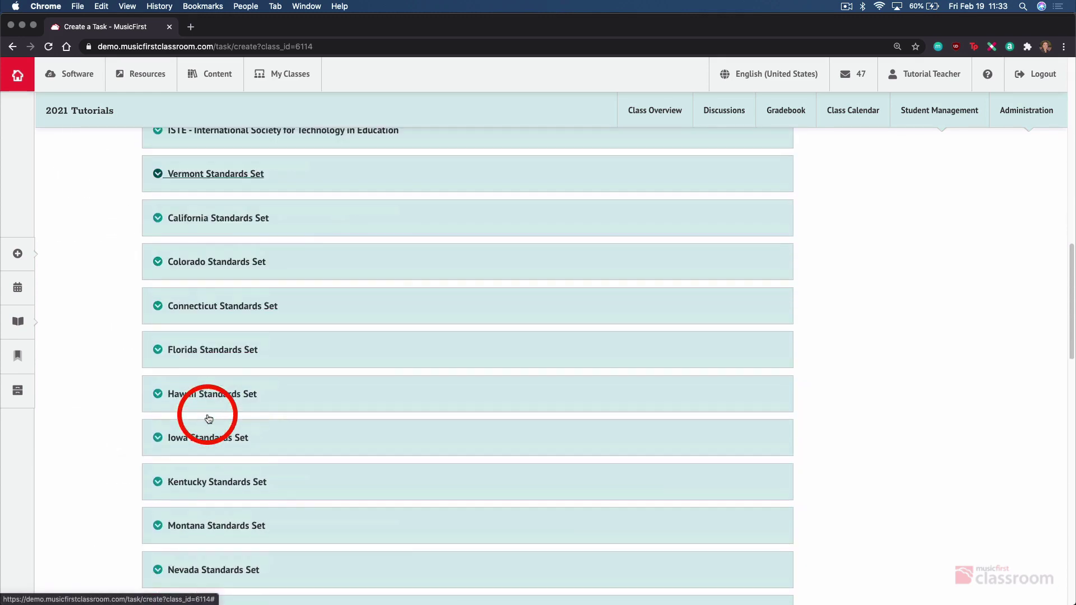
scroll(207, 418, down, 15)
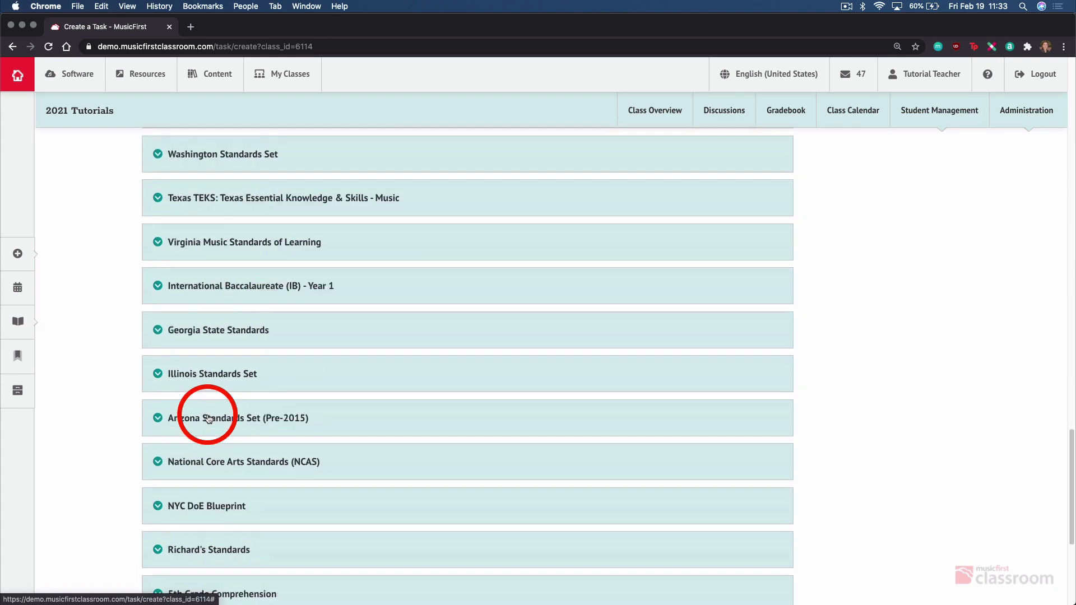
scroll(182, 431, down, 2)
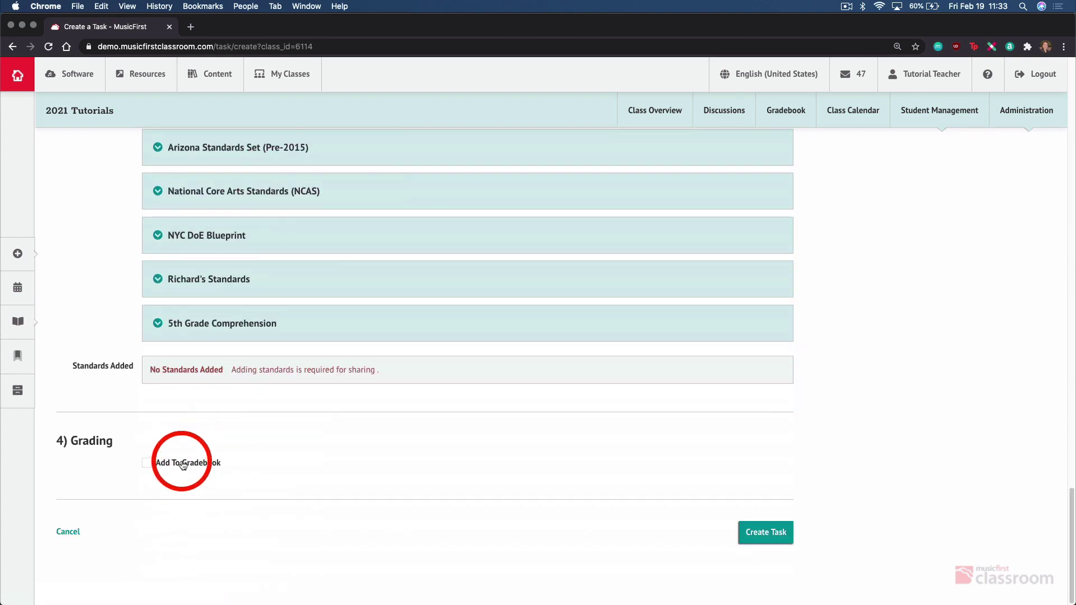
click(180, 392)
scroll(182, 448, down, 3)
scroll(183, 449, down, 1)
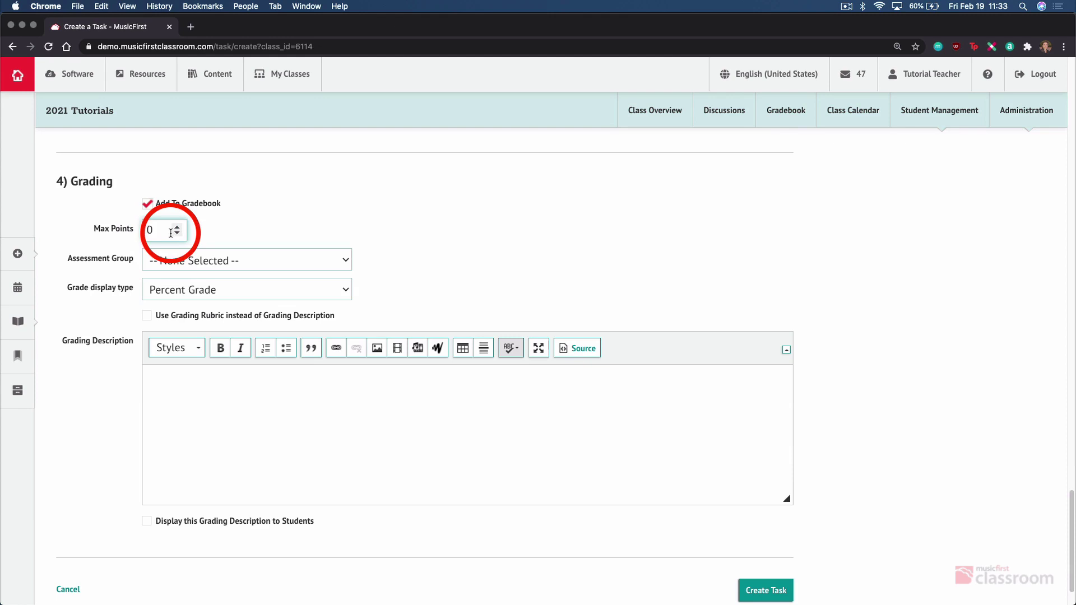
click(175, 230)
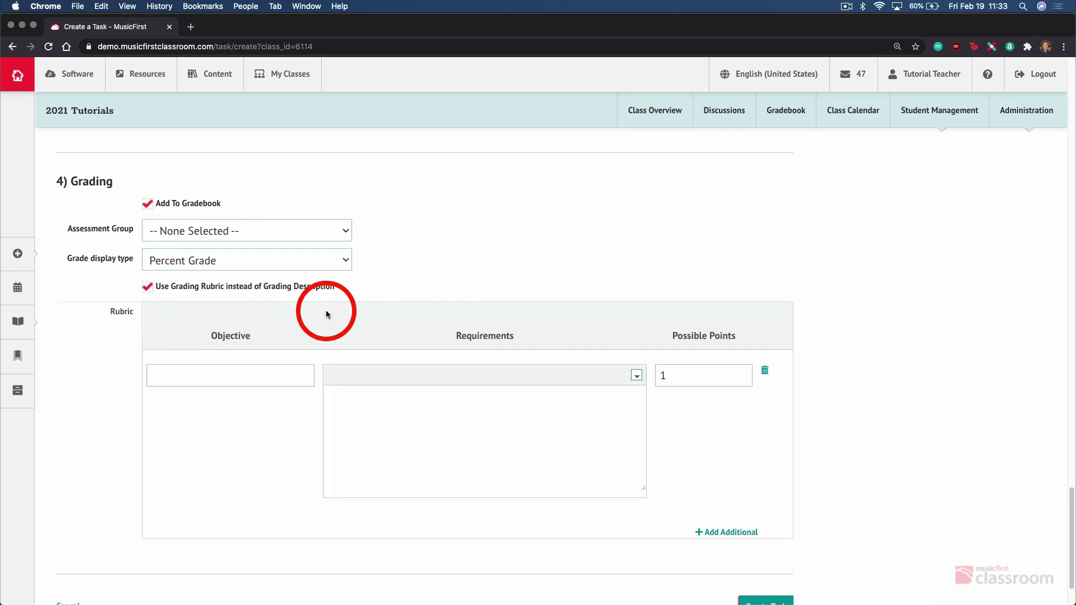
Leave assessment group as none, keep Percent Grade display, and turn off the grading rubric
scroll(325, 311, down, 1)
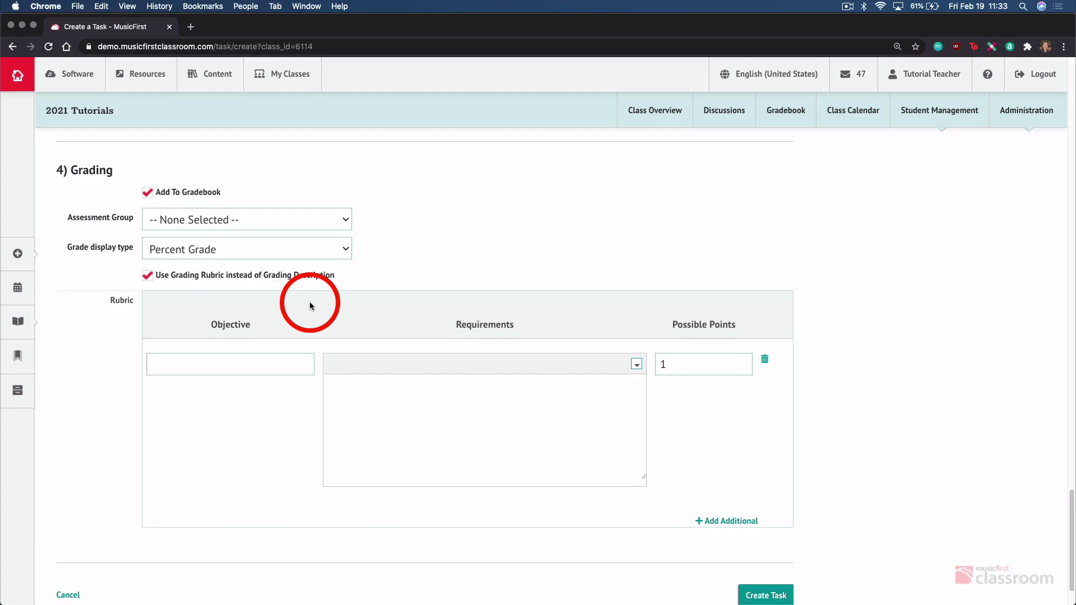
scroll(310, 305, down, 1)
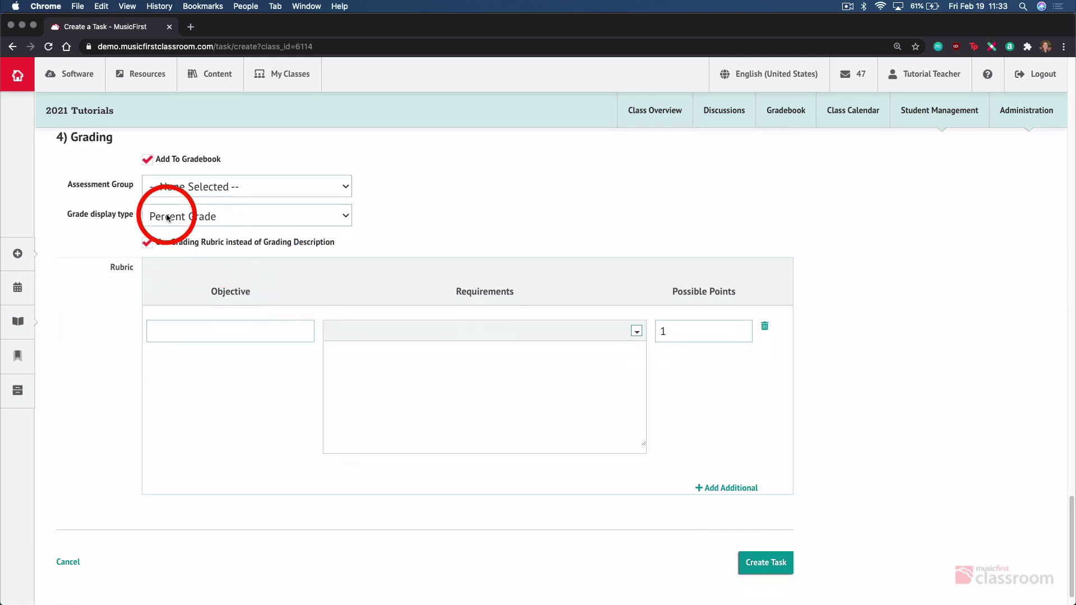
click(185, 189)
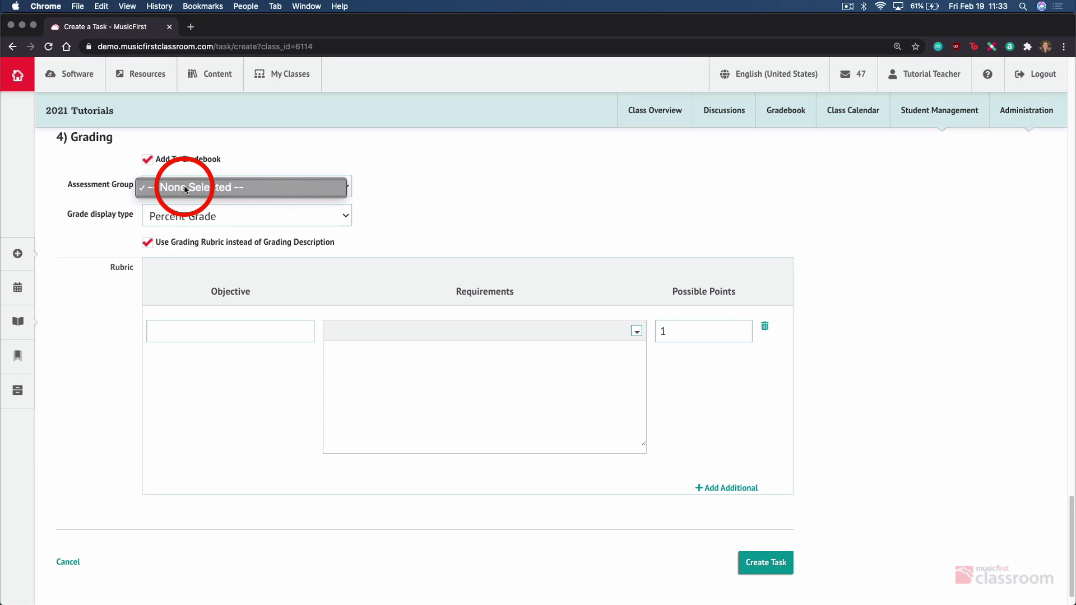
click(191, 216)
click(192, 216)
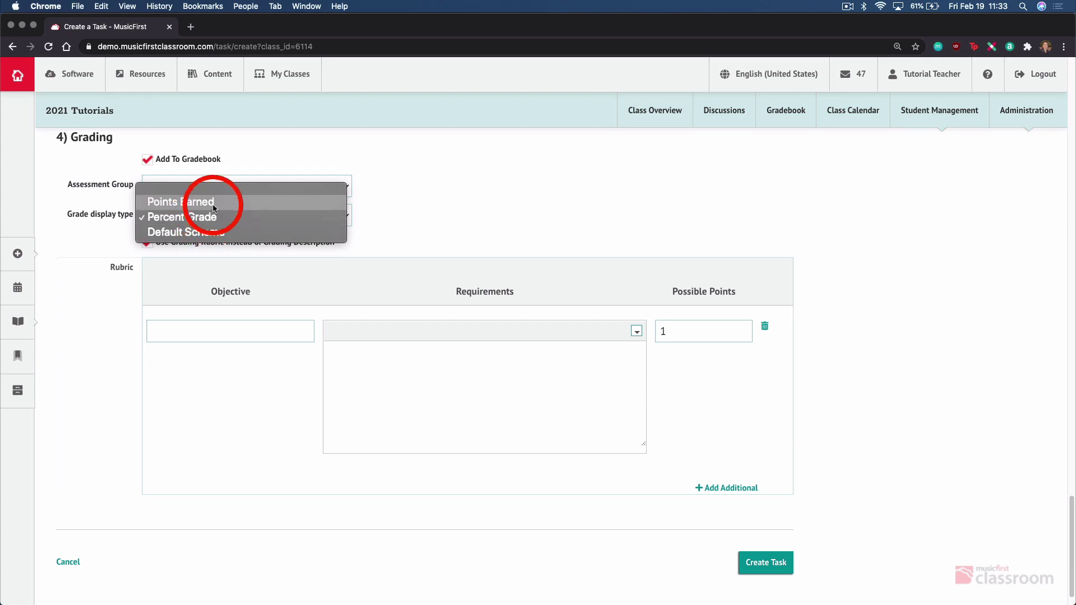
click(481, 220)
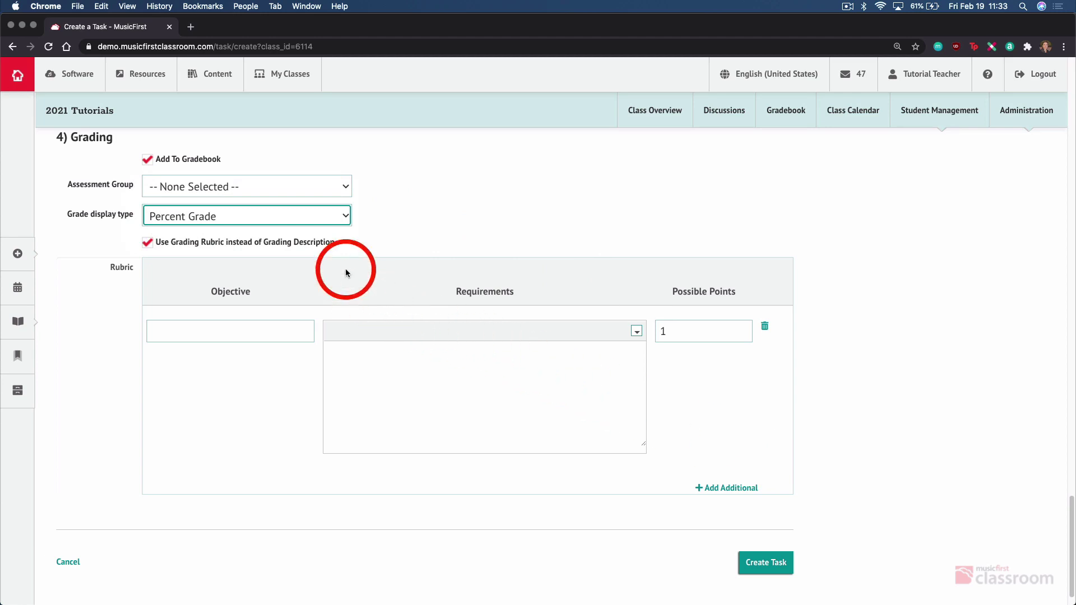
click(216, 242)
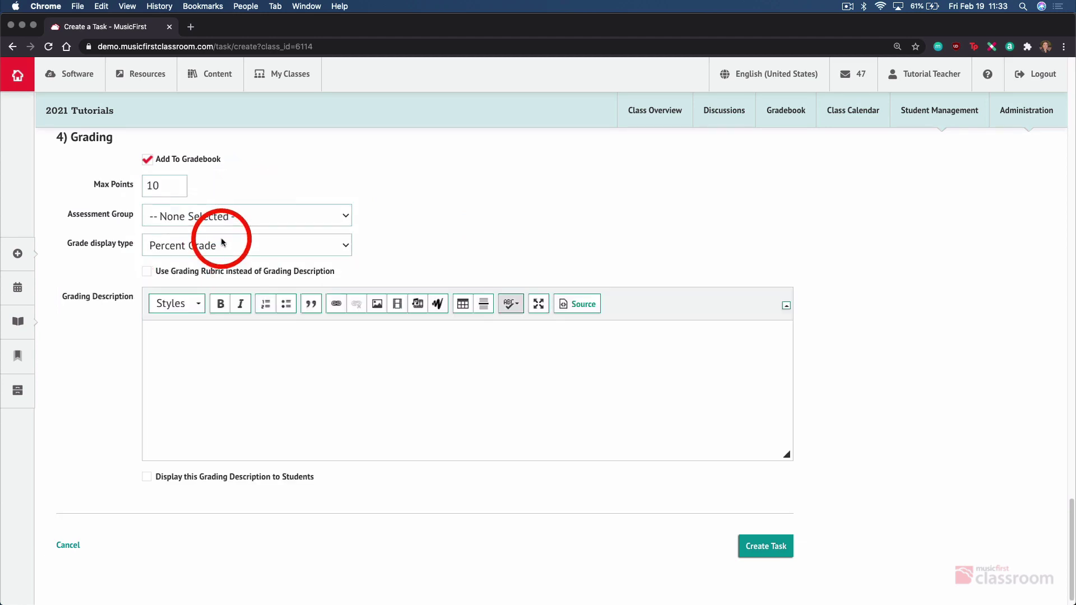
Create the Soundtrap Composition task and launch its project in Soundtrap in a new tab
click(766, 546)
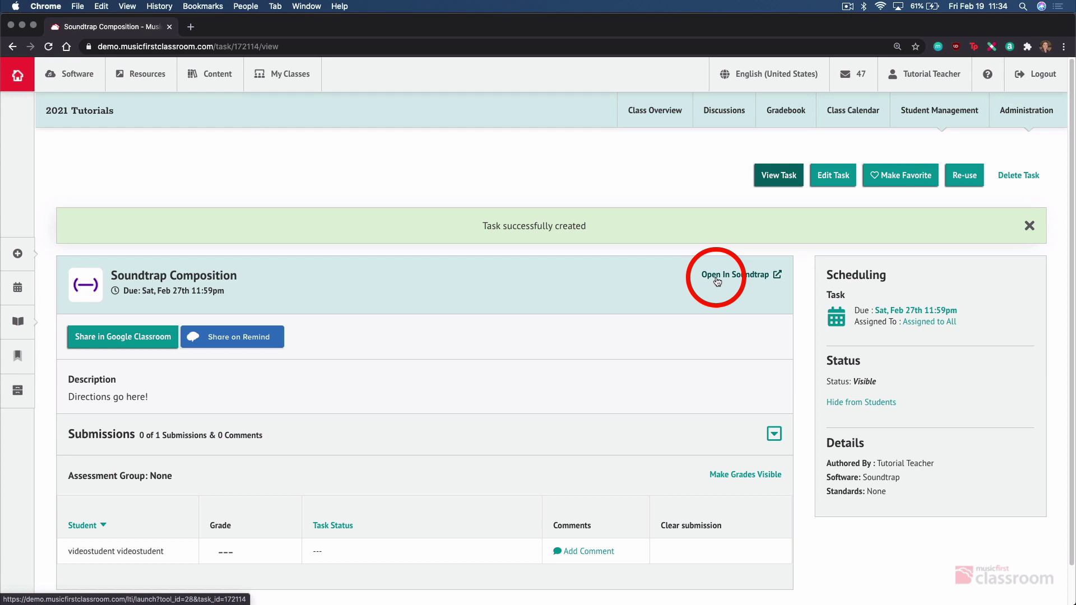
click(716, 280)
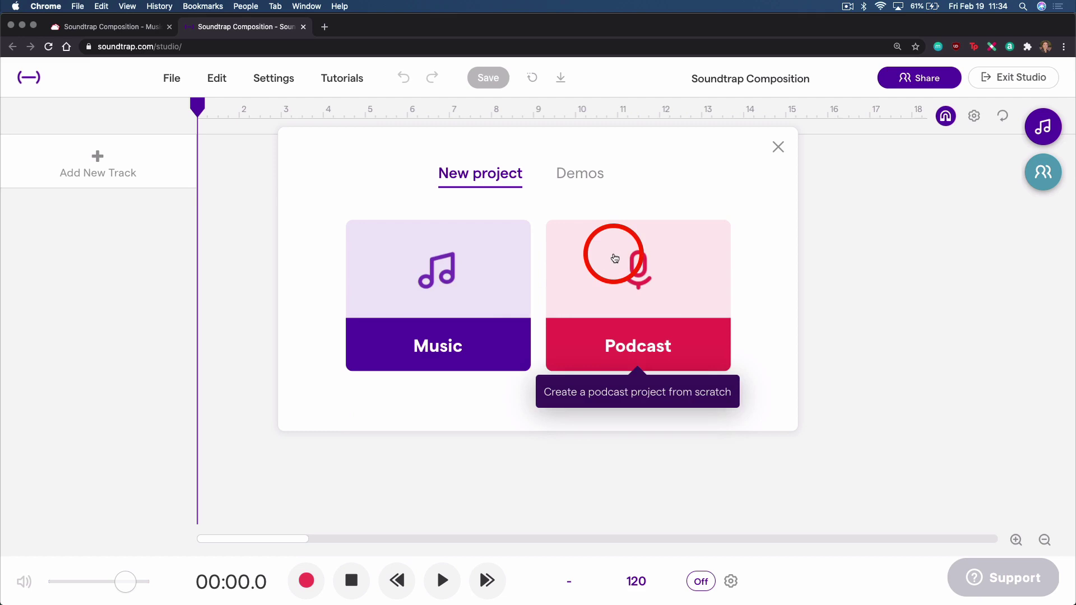
Start a new Music project and rename it 'Task@'
click(414, 352)
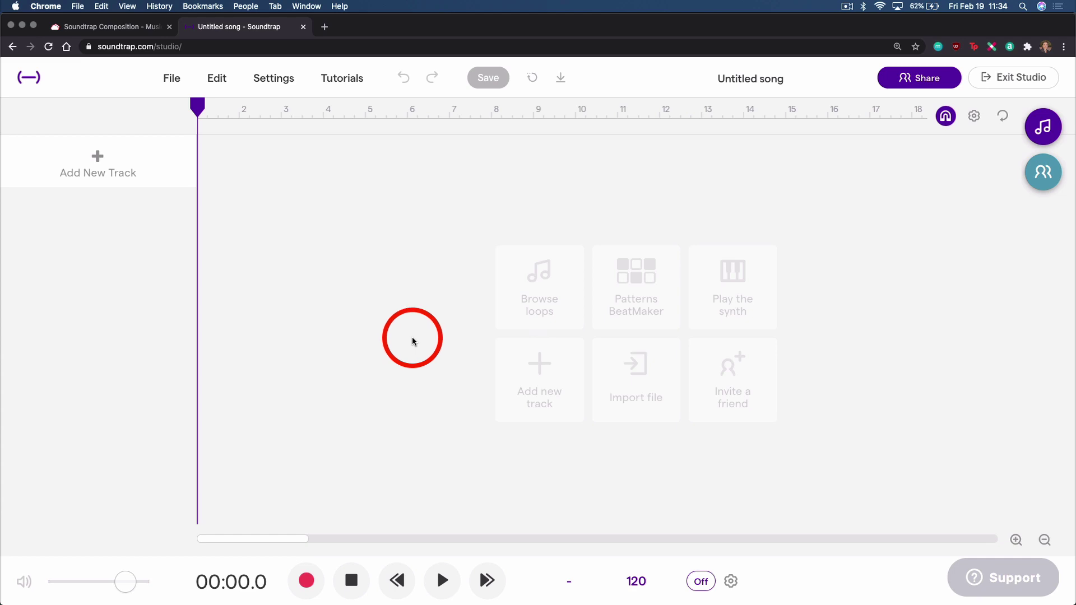
click(795, 80)
text(T)
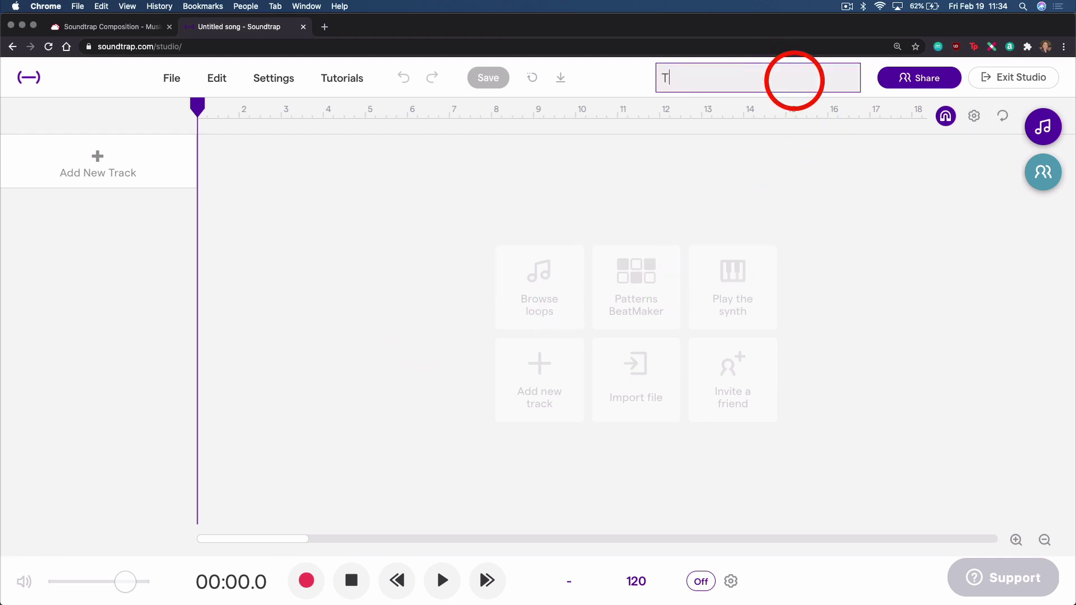
text(ask@)
click(867, 163)
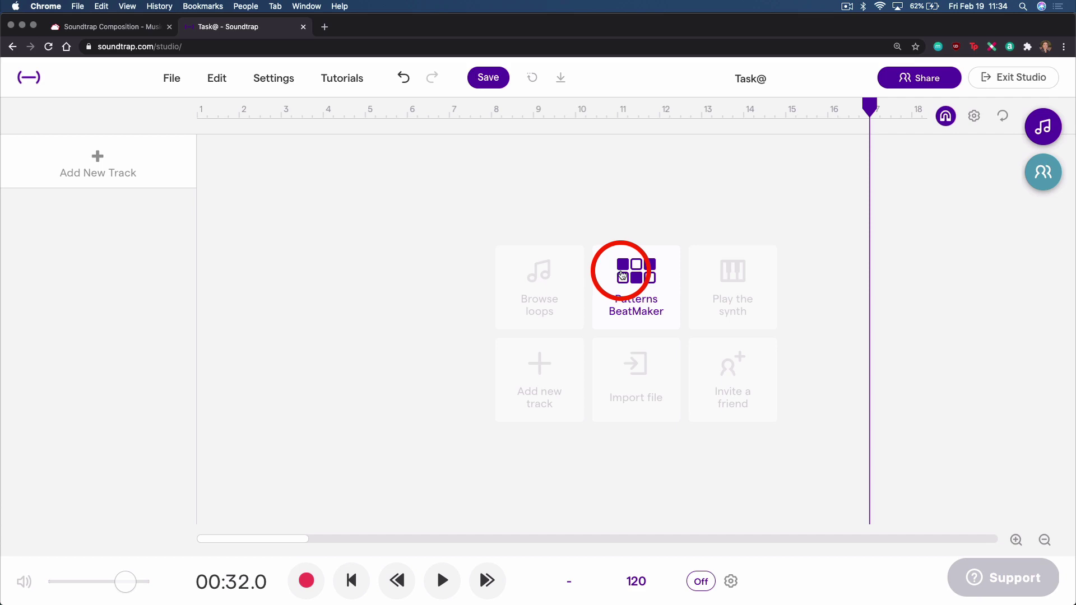
Browse the File menu options, then close it without choosing anything
click(172, 79)
mouse_move(257, 173)
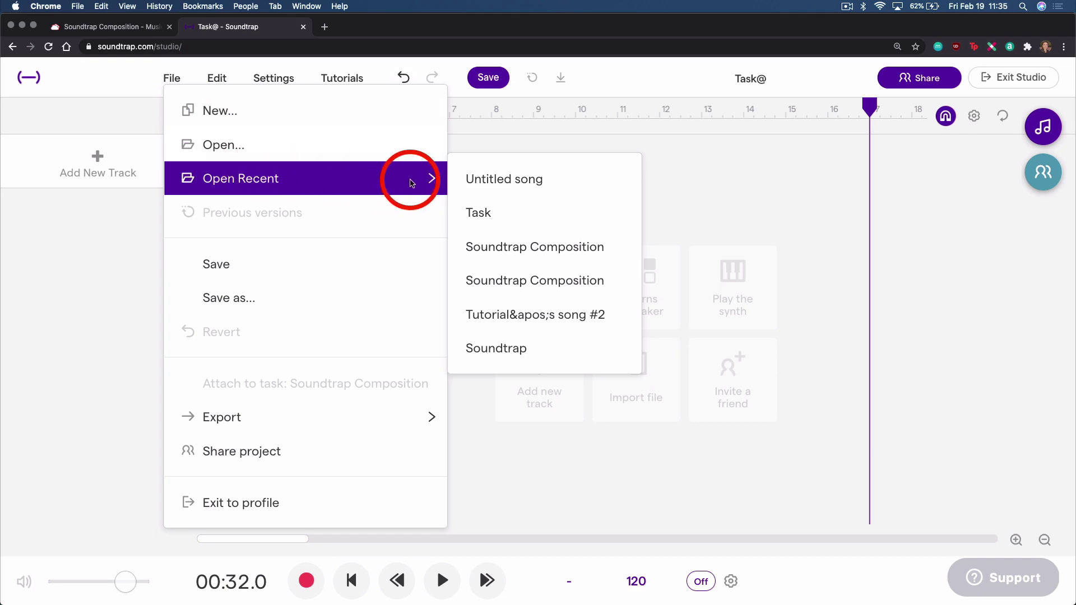
click(560, 180)
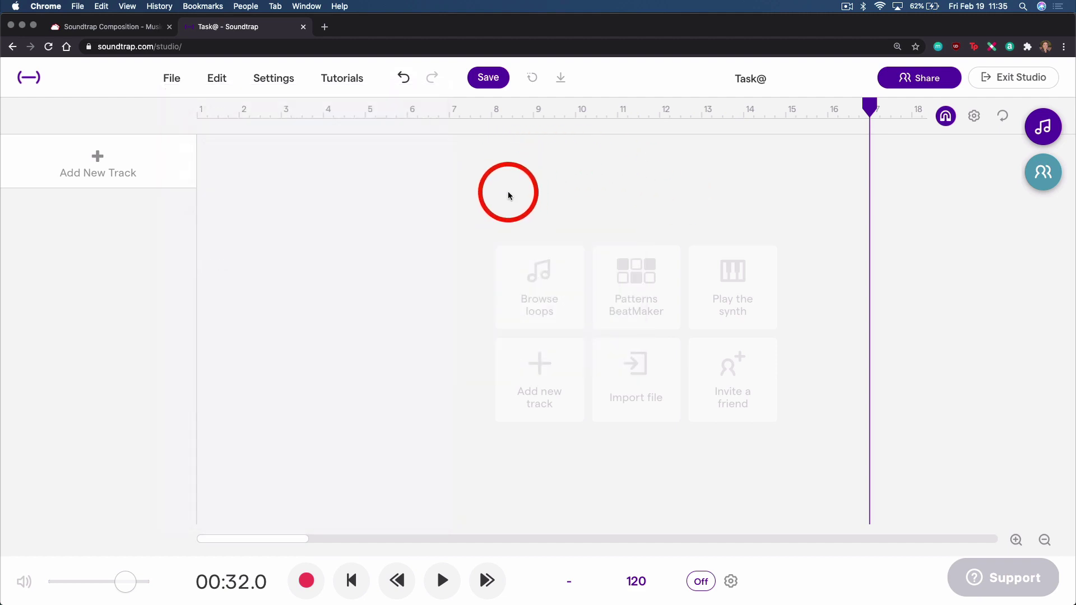
Save Task@ and attach it to the Soundtrap Composition task, confirming and dismissing the prompts
click(501, 84)
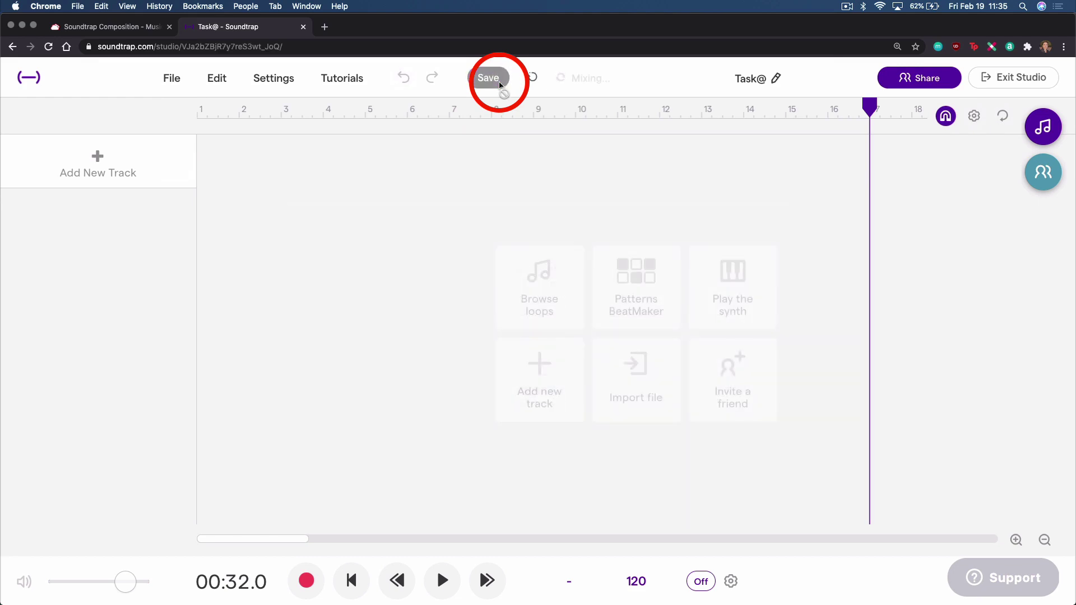
click(173, 81)
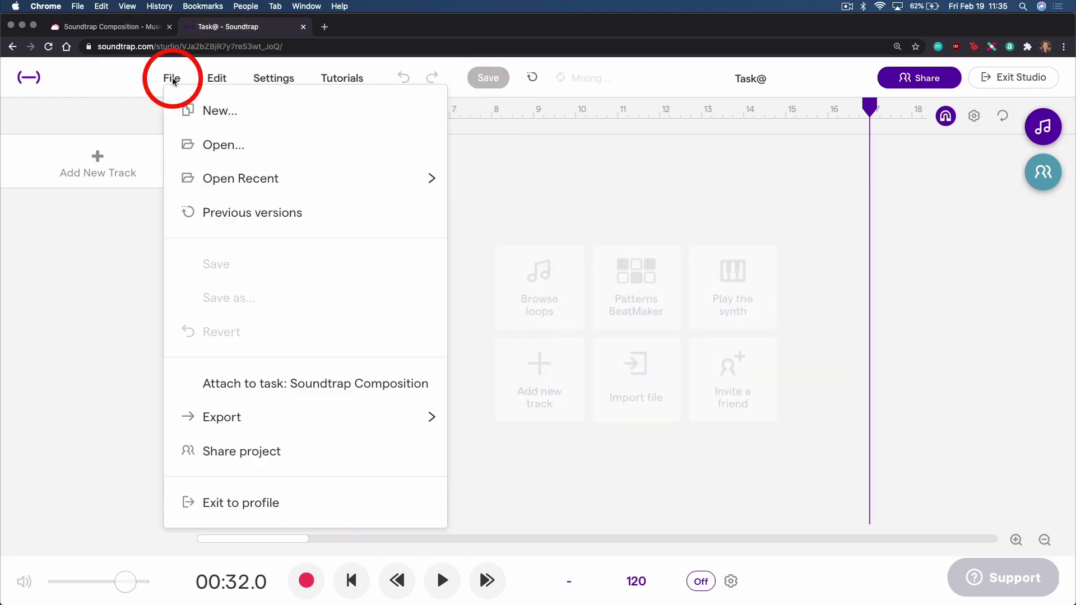
click(269, 391)
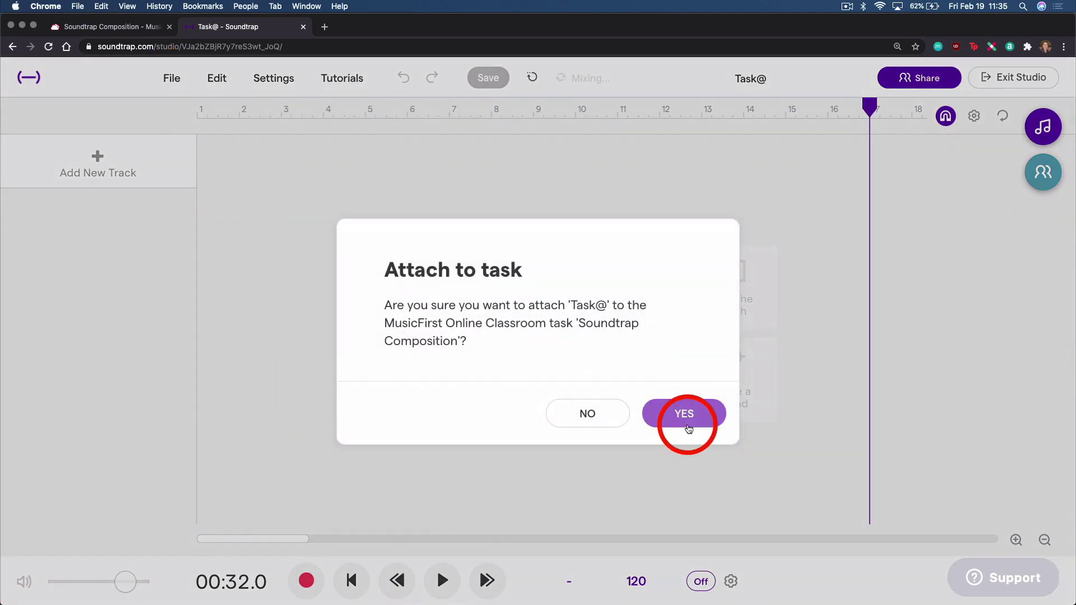
click(688, 429)
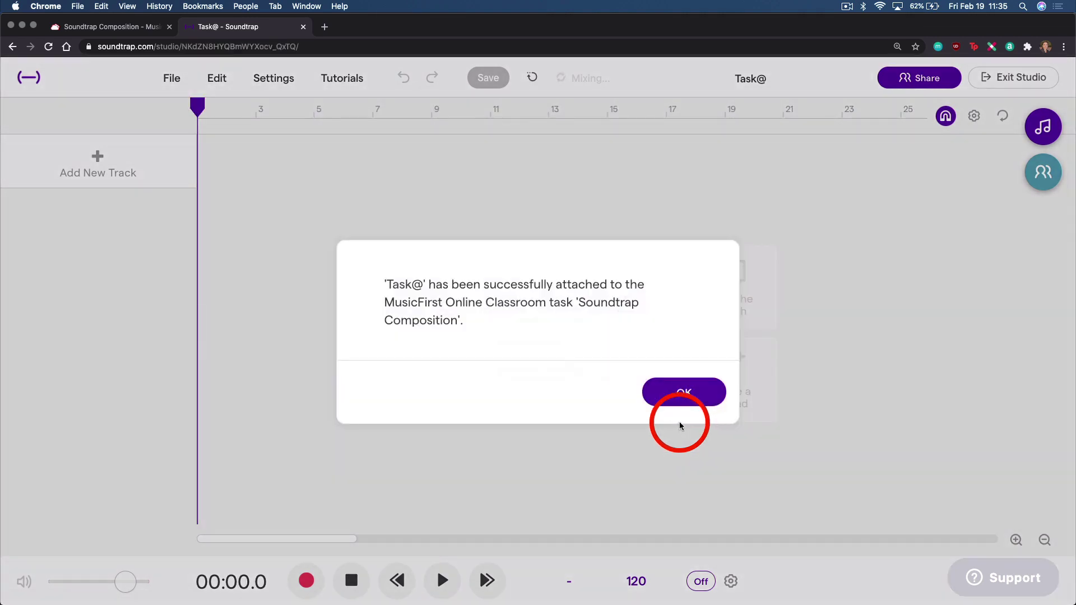
click(697, 392)
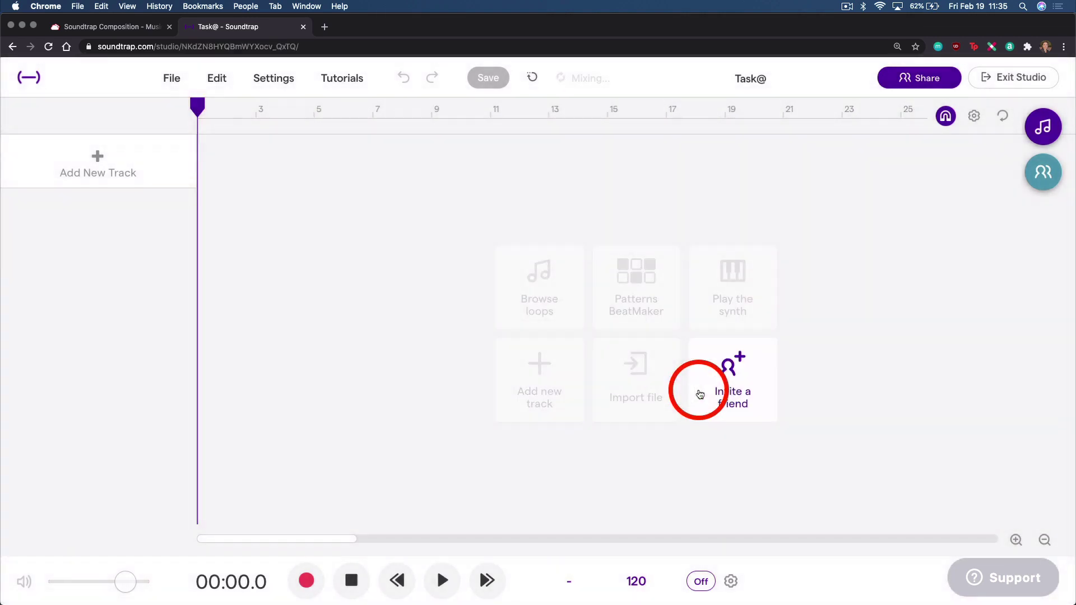
Close the Soundtrap tab and scroll the task page showing 0 of 1 submissions
click(303, 27)
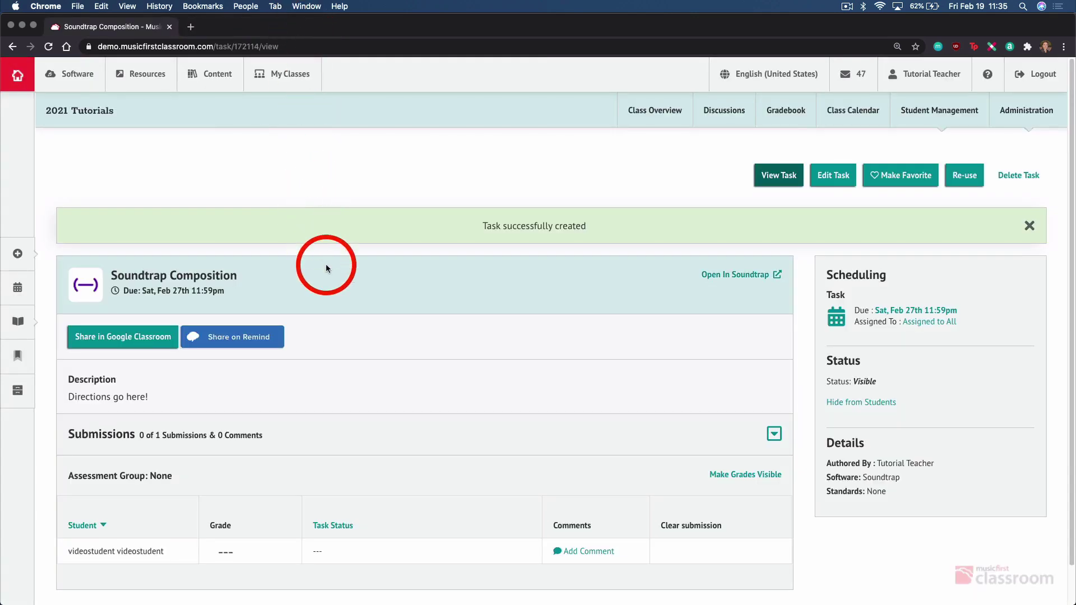
scroll(325, 268, down, 1)
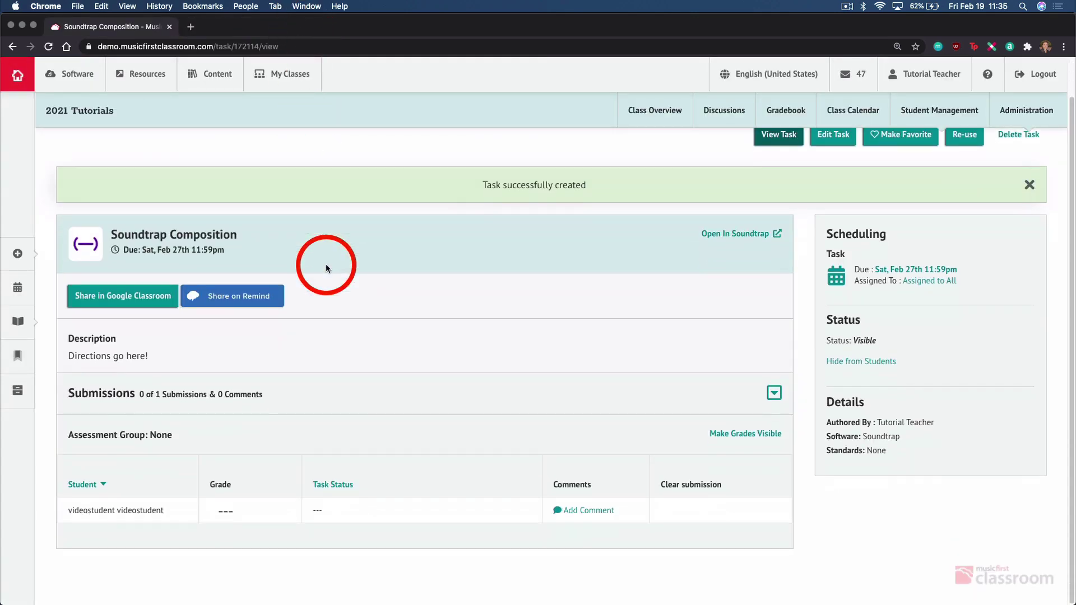